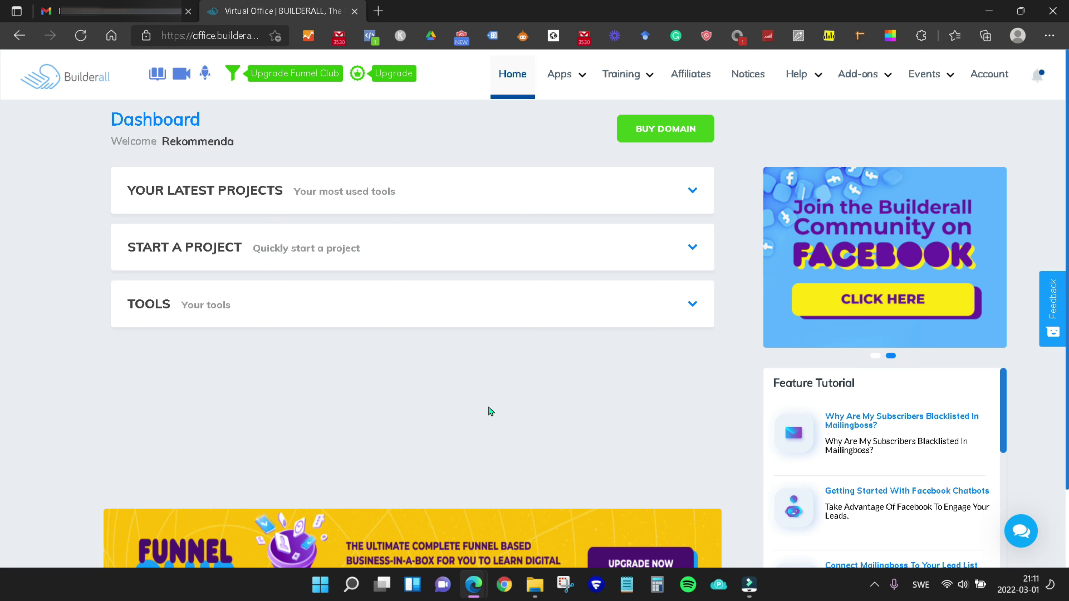
# Open the Builderall apps catalogue showing the Domain tools, DNS Manager and Buy Domain.
pyautogui.click(560, 82)
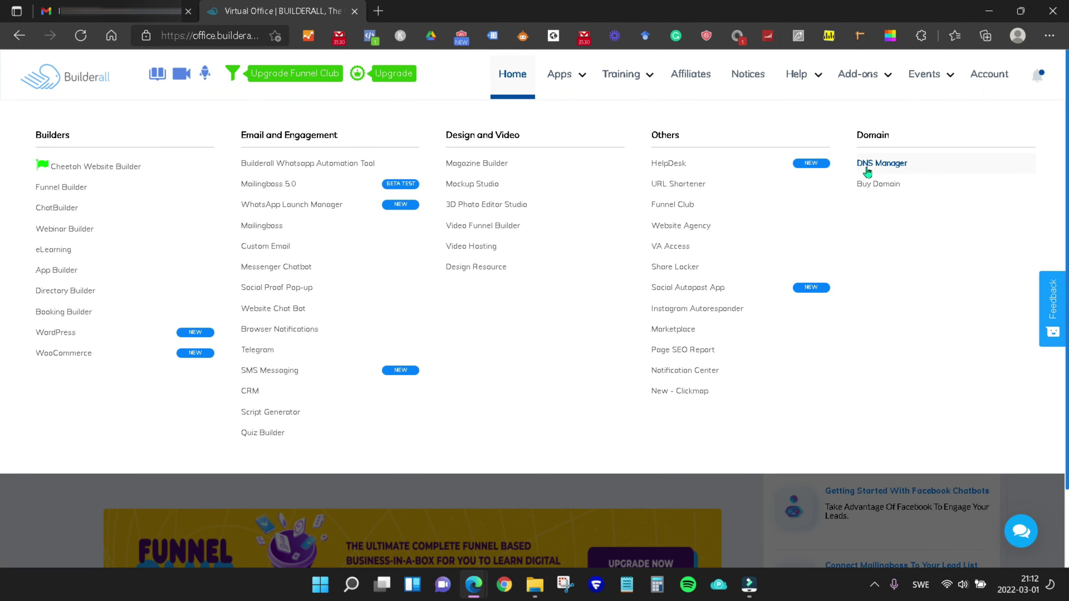
# View techtoolreview.com's details in DNS Manager, then return to the Gmail inbox.
pyautogui.click(883, 171)
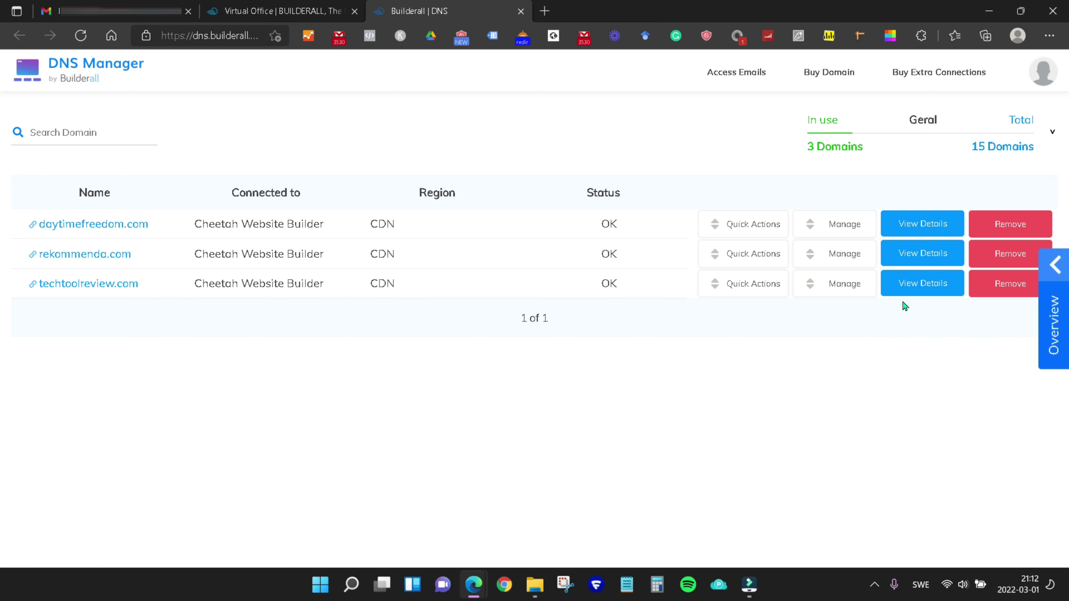
pyautogui.click(931, 288)
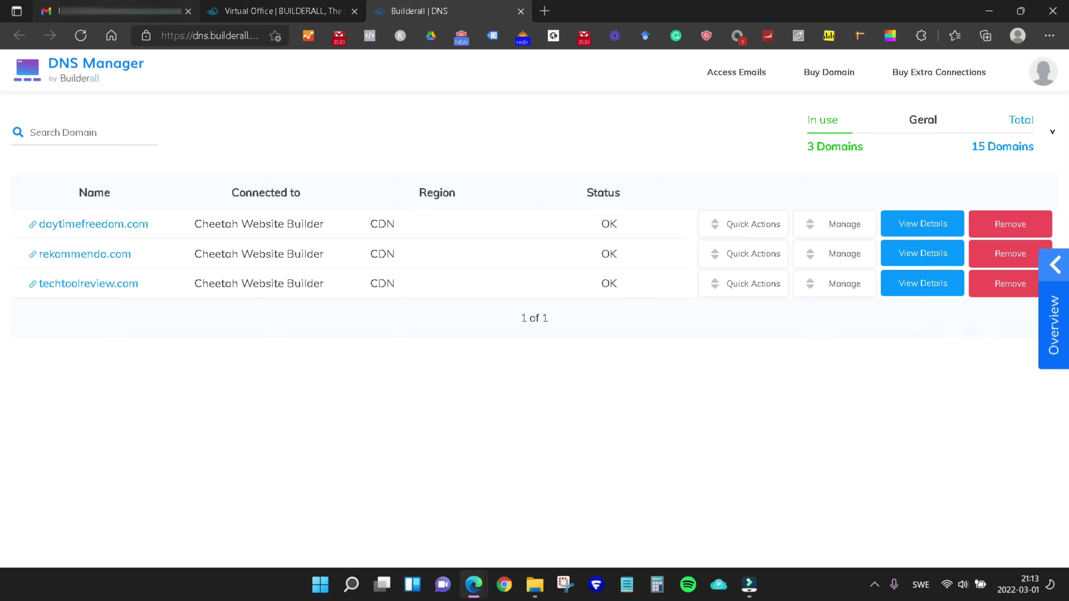
pyautogui.click(122, 11)
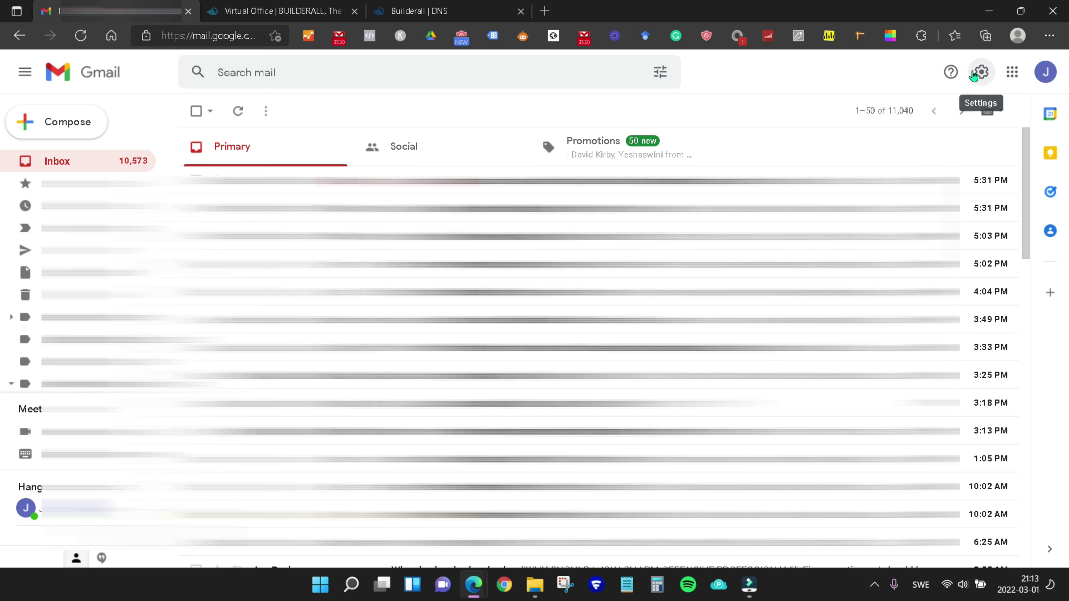
# From Gmail's Accounts and Import settings, start adding another email address to send from.
pyautogui.click(981, 79)
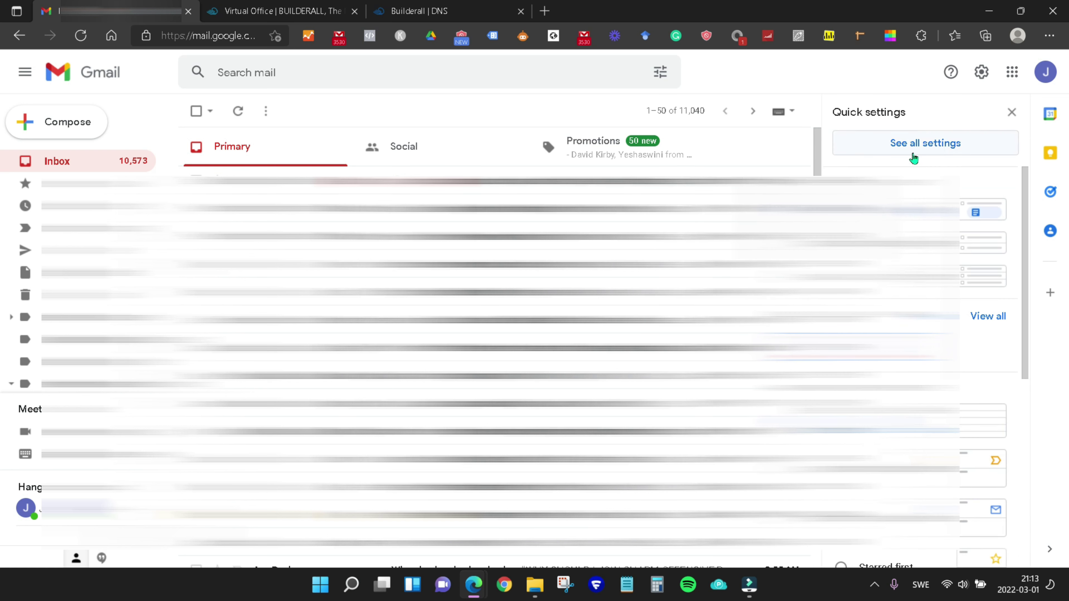
pyautogui.click(959, 145)
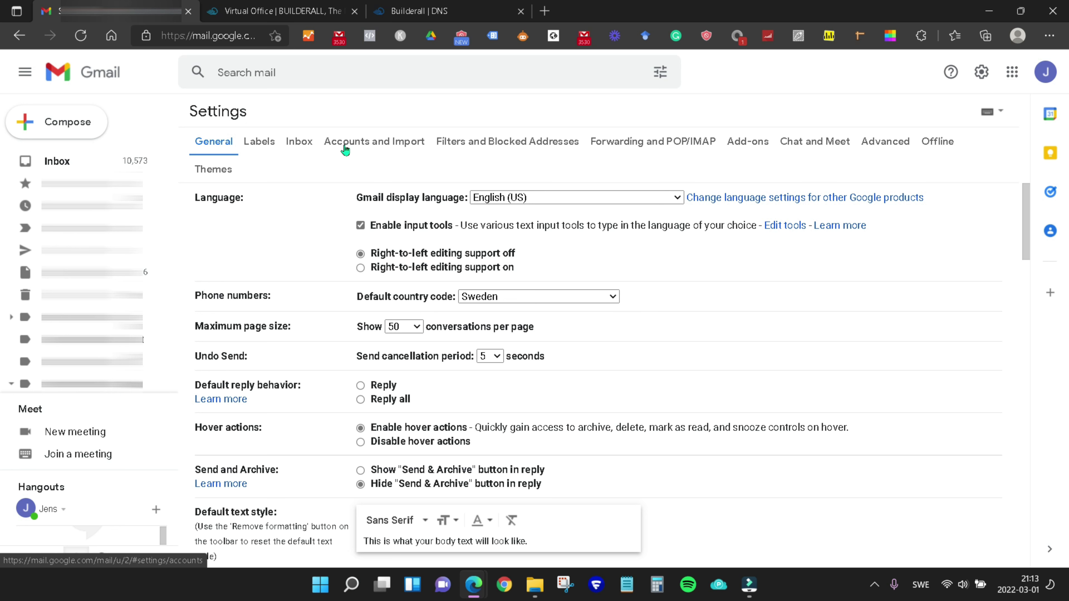
pyautogui.click(389, 148)
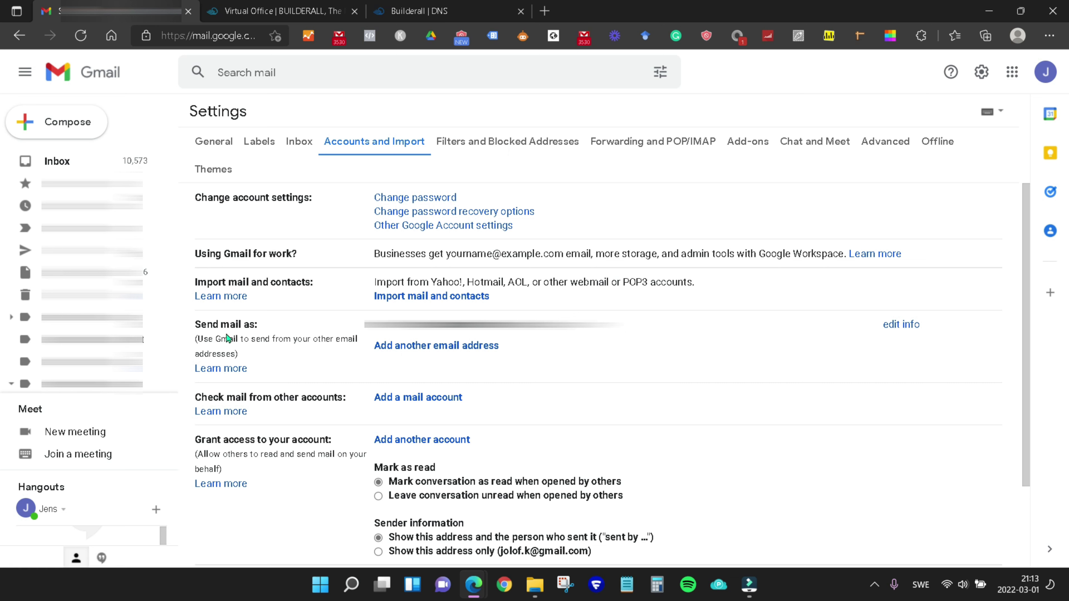
pyautogui.click(437, 346)
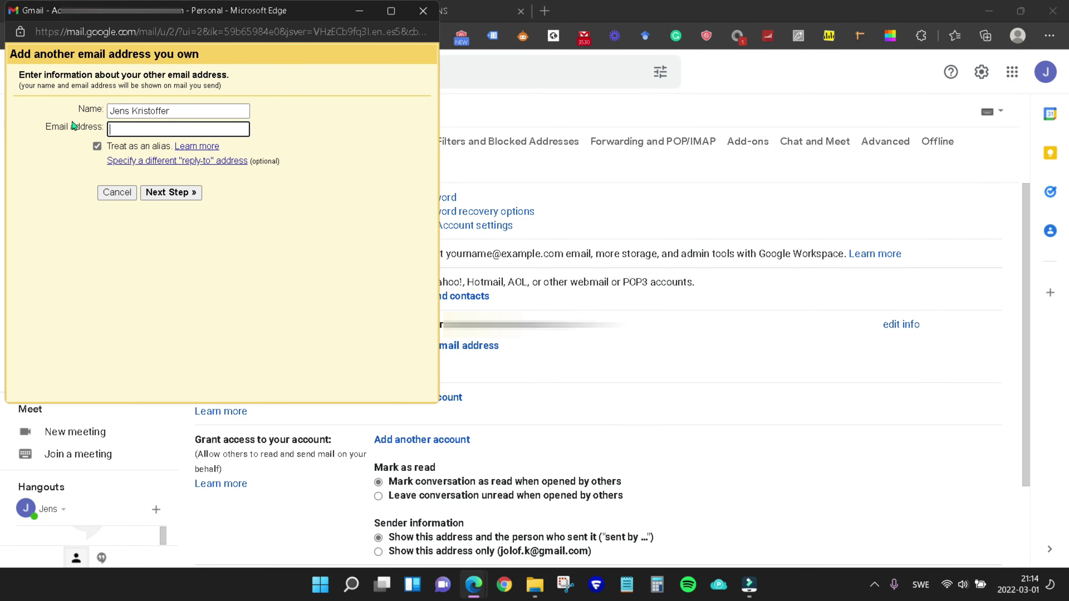
# Enter sender name 'info Tech Tool Review' and the techtoolreview.com address, untick 'Treat as an alias', and continue.
pyautogui.click(192, 109)
pyautogui.moveTo(185, 107); pyautogui.dragTo(93, 109)
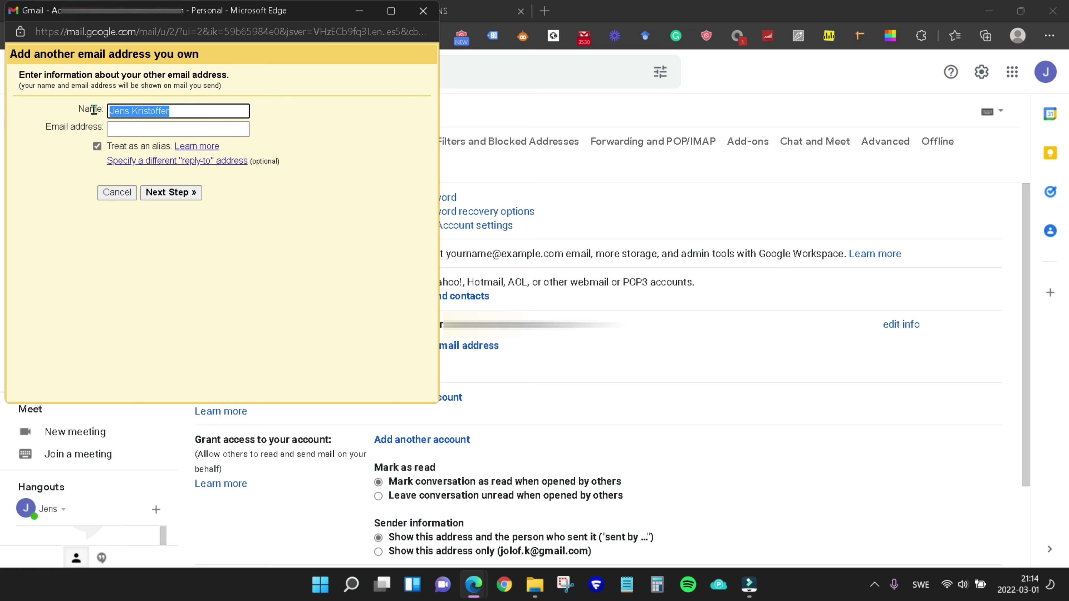
pyautogui.press('BackSpace')
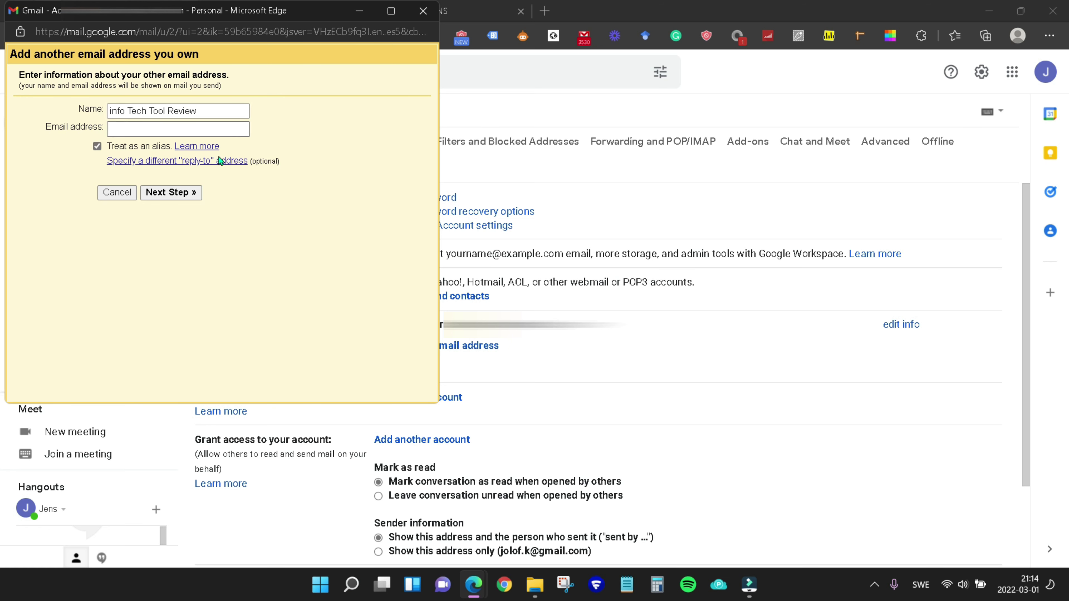
pyautogui.click(129, 132)
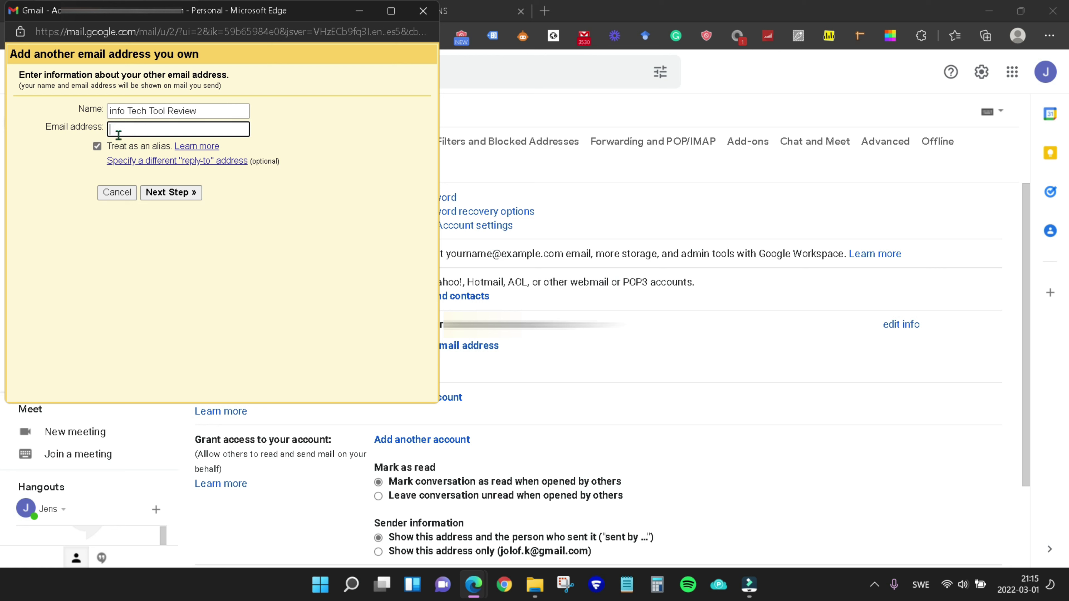
pyautogui.click(319, 147)
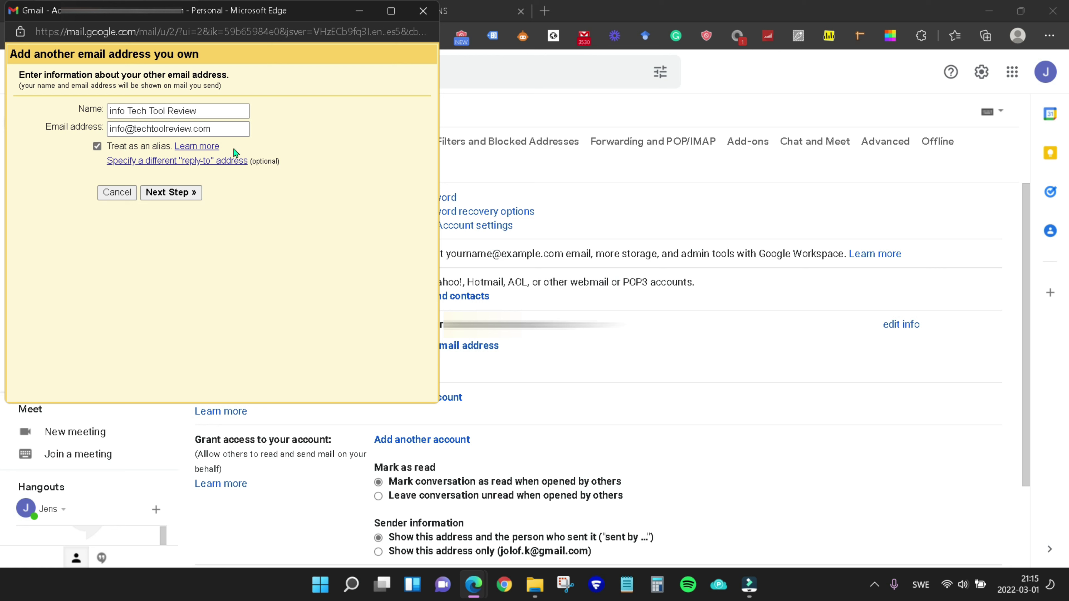
pyautogui.click(97, 146)
pyautogui.click(173, 195)
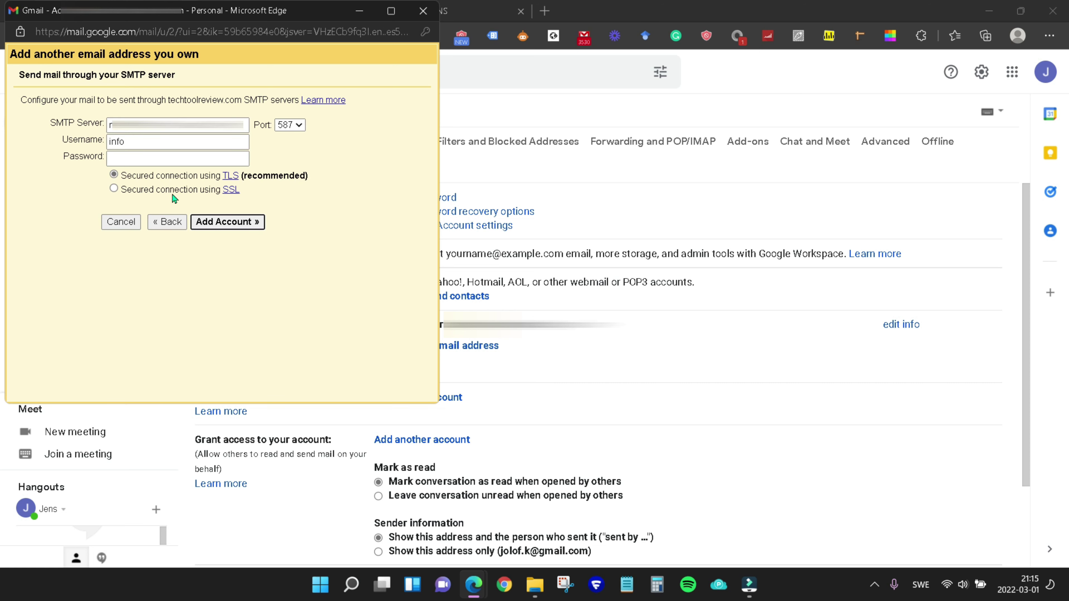
# Replace the SMTP server value with the pasted server address.
pyautogui.click(197, 126)
pyautogui.moveTo(197, 127); pyautogui.dragTo(67, 123)
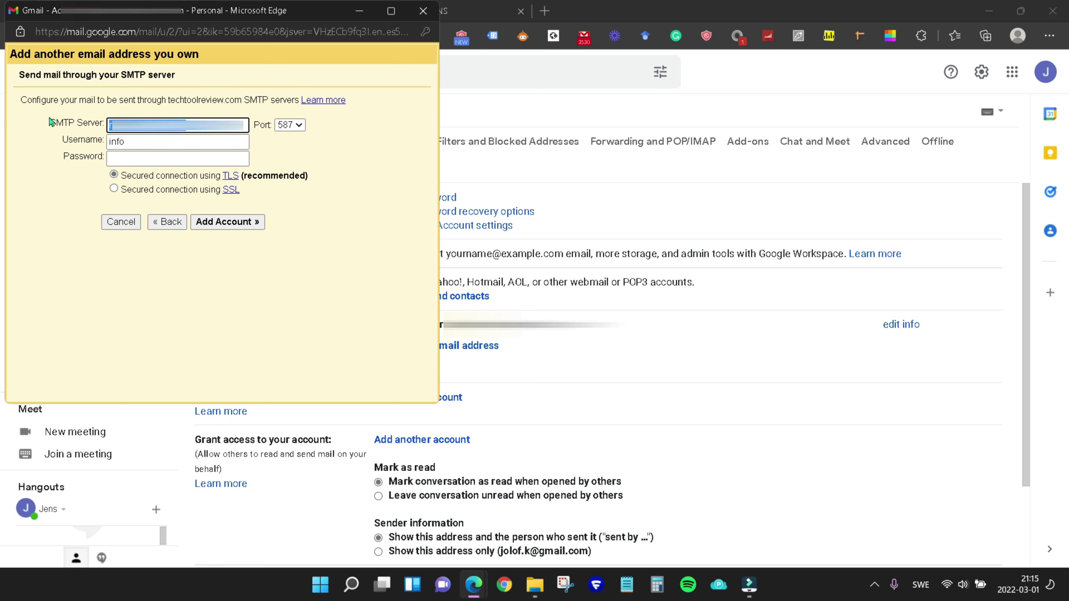
pyautogui.hotkey('ctrl', 'v')
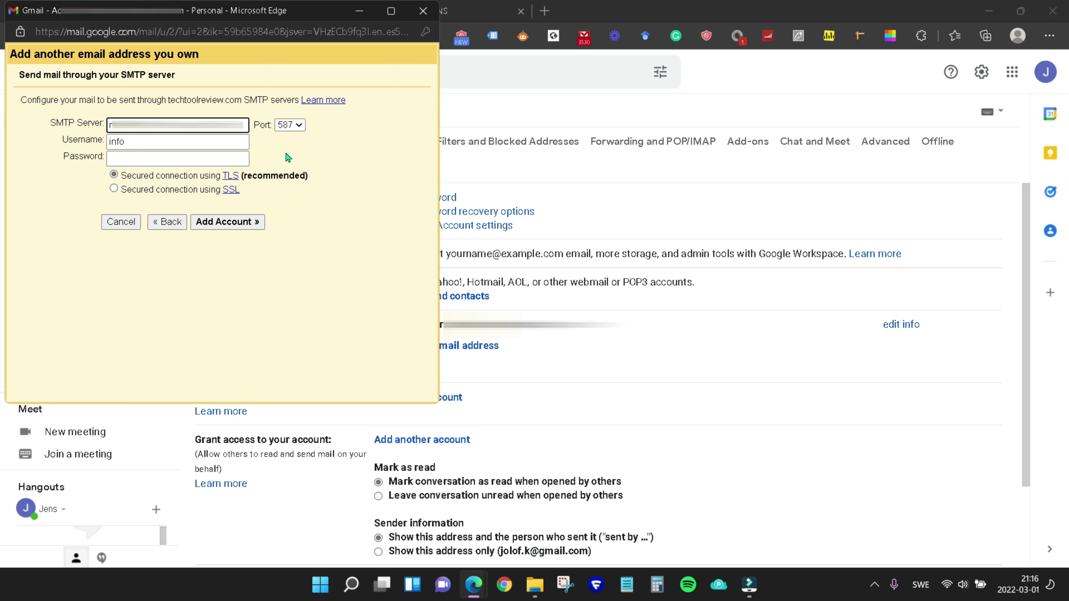
pyautogui.click(272, 133)
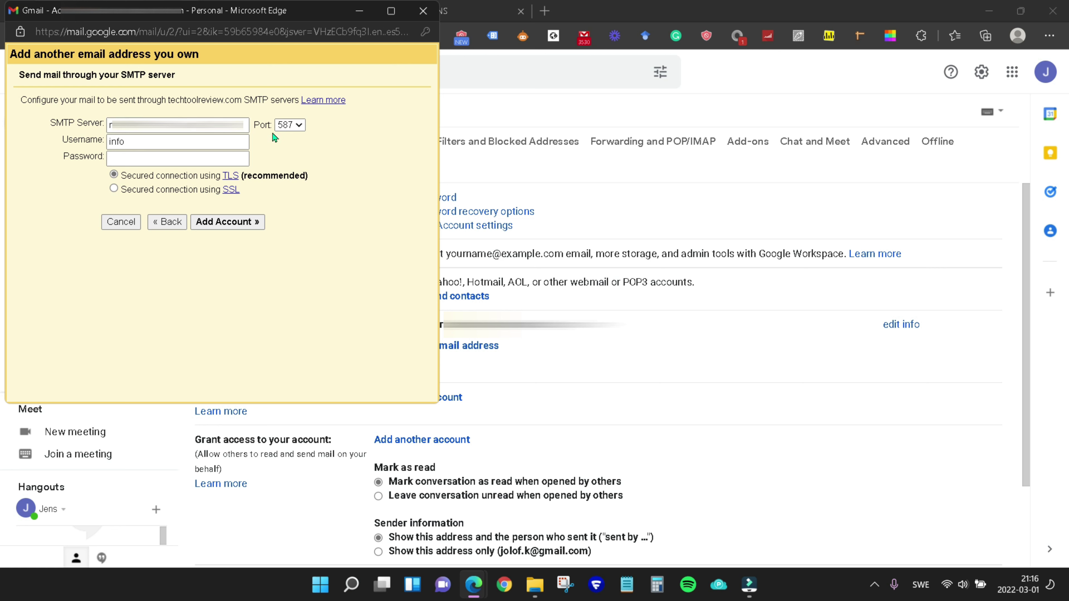
# Choose port 465, complete the username as the full techtoolreview.com address, and add the account.
pyautogui.click(299, 126)
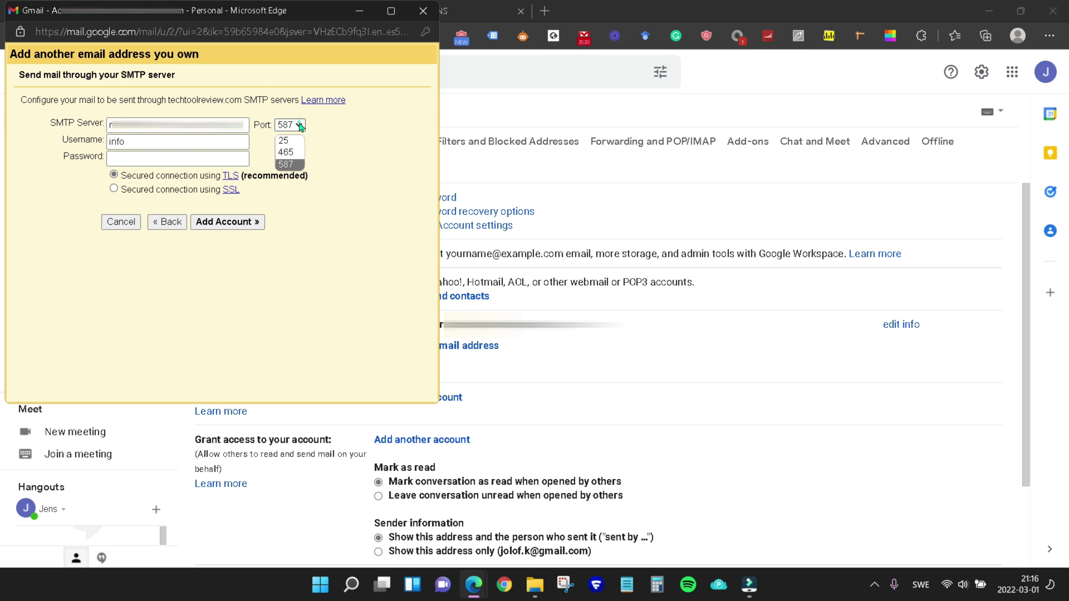
pyautogui.click(290, 152)
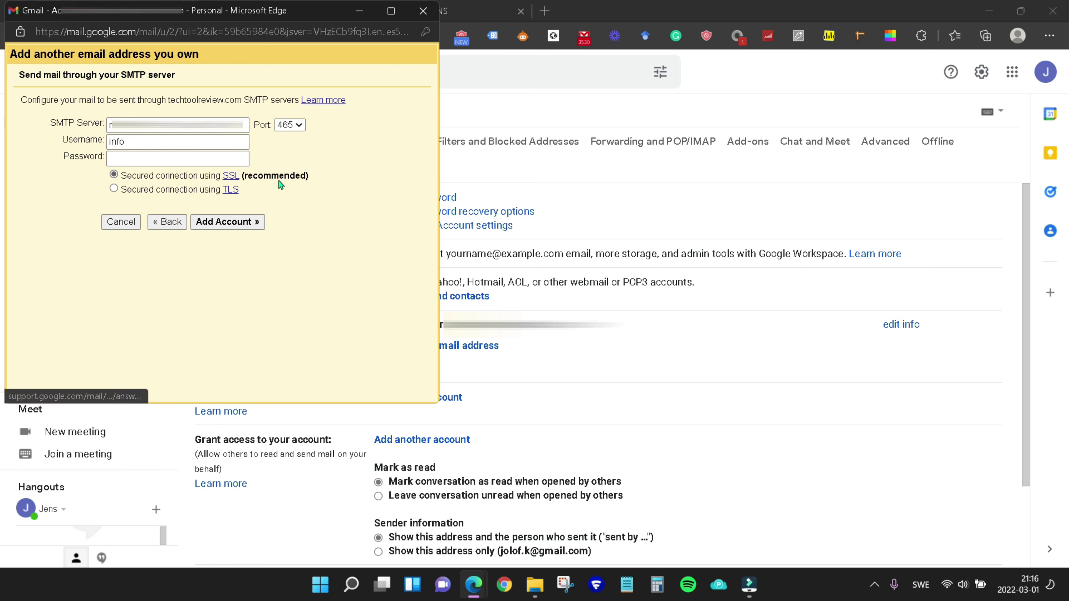
pyautogui.click(148, 142)
pyautogui.write('@techtoolr')
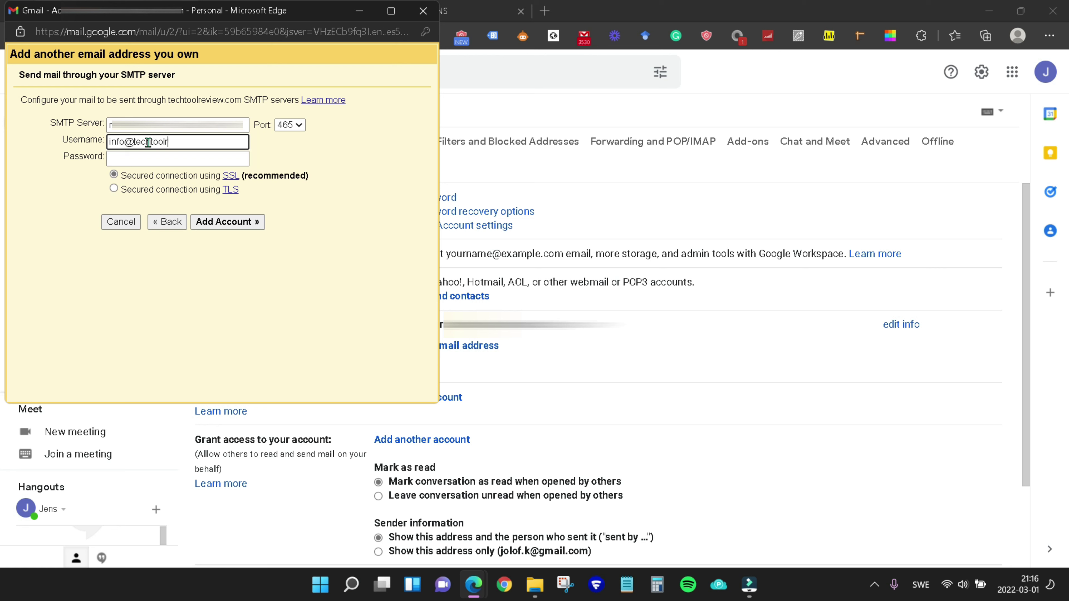
pyautogui.write('eview.com')
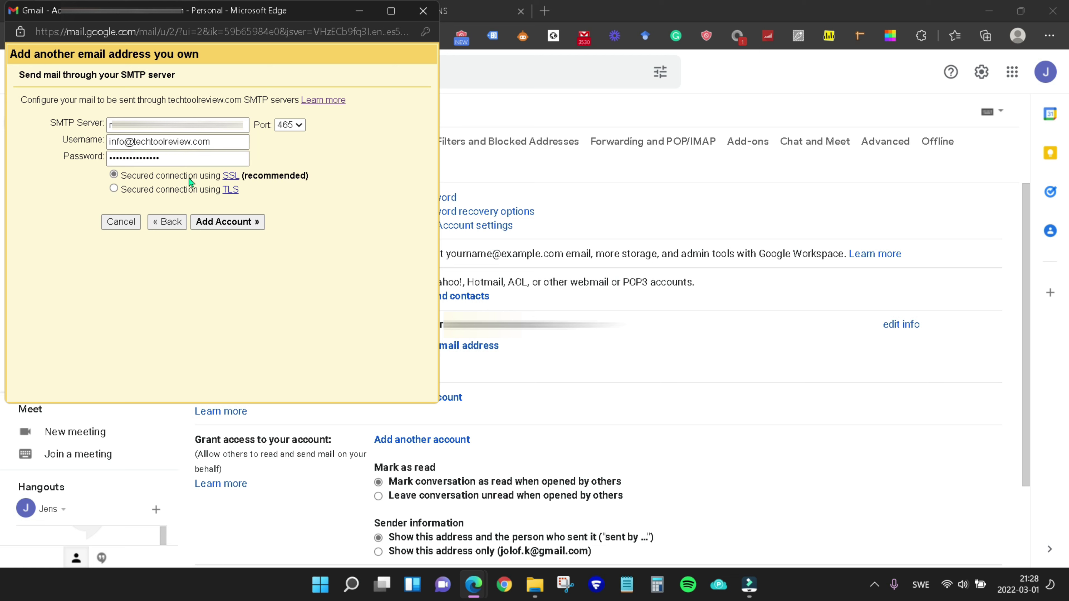
pyautogui.click(227, 223)
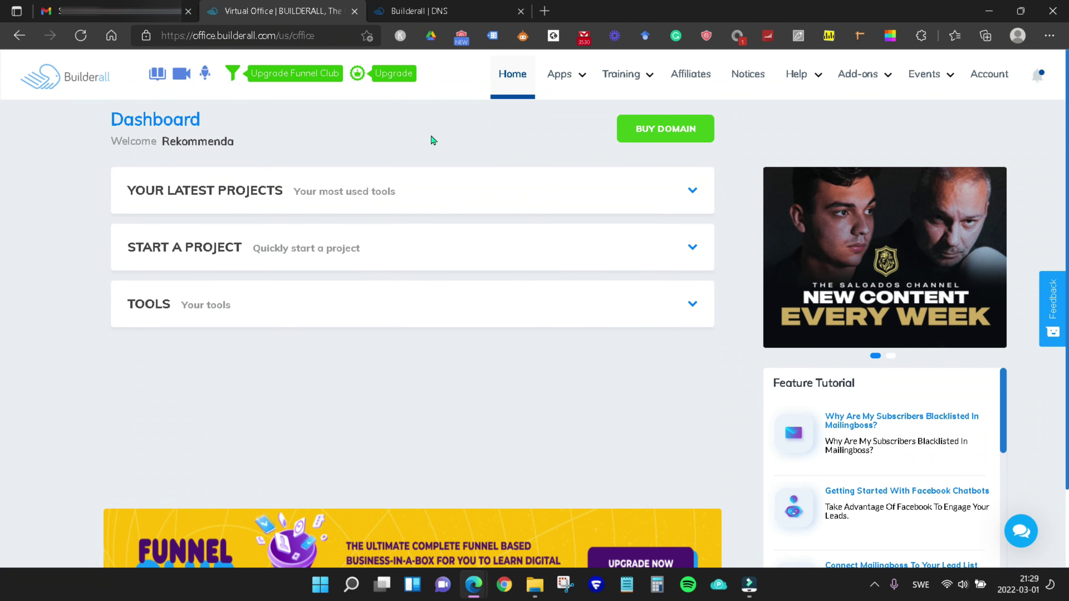
pyautogui.click(560, 75)
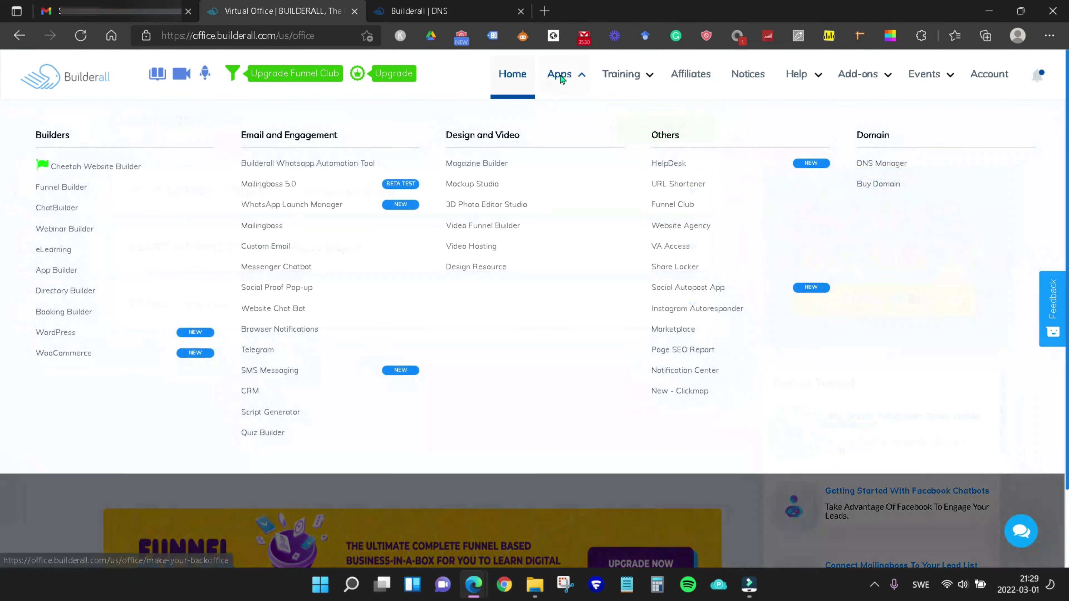
pyautogui.click(256, 247)
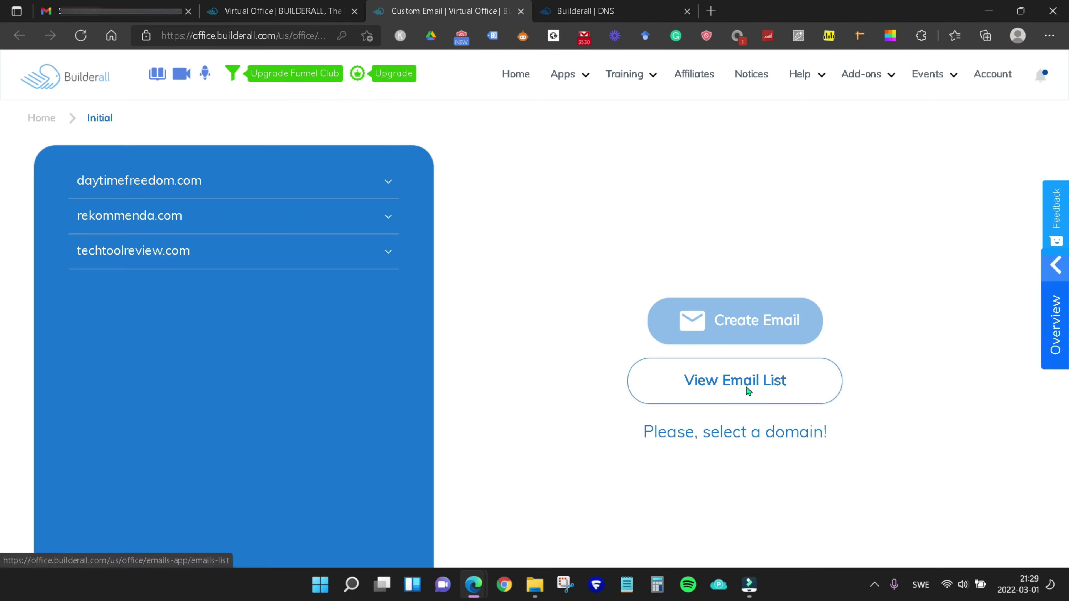
pyautogui.click(754, 381)
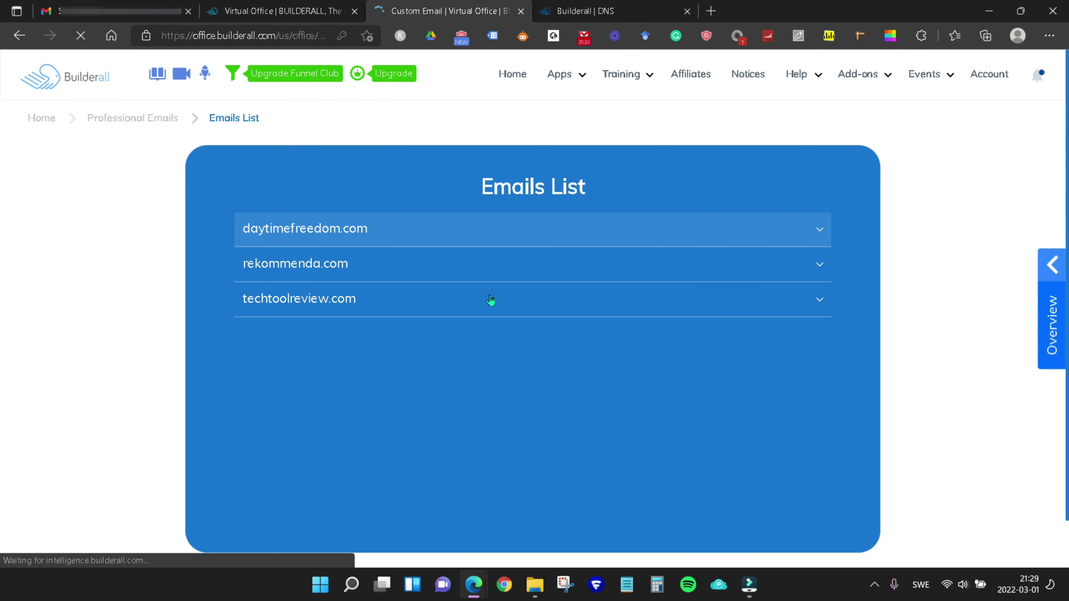
pyautogui.click(539, 303)
pyautogui.scroll(-1, 511, 361)
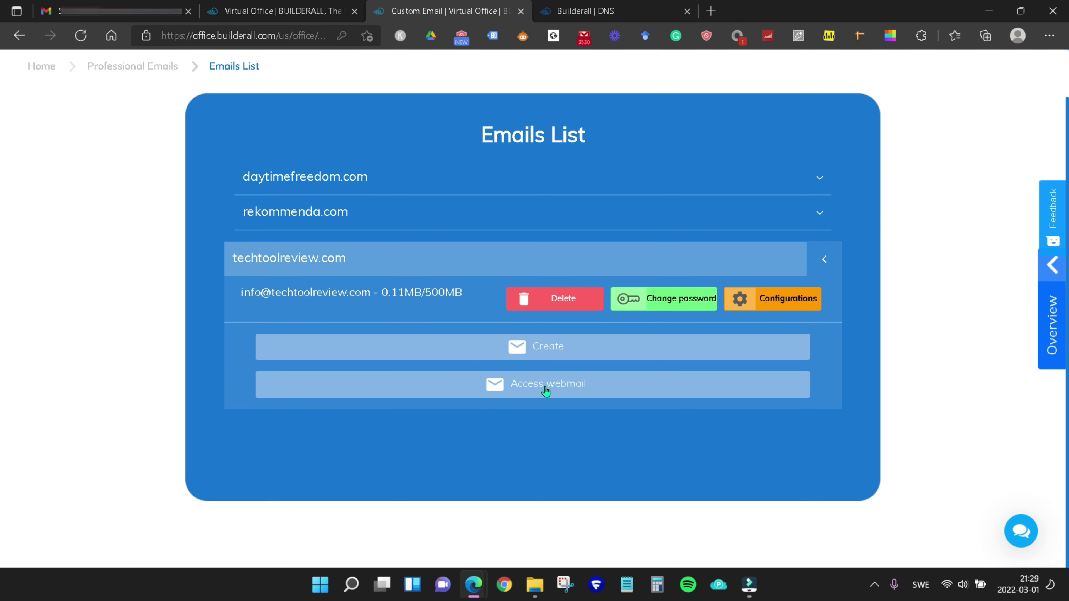
pyautogui.click(557, 391)
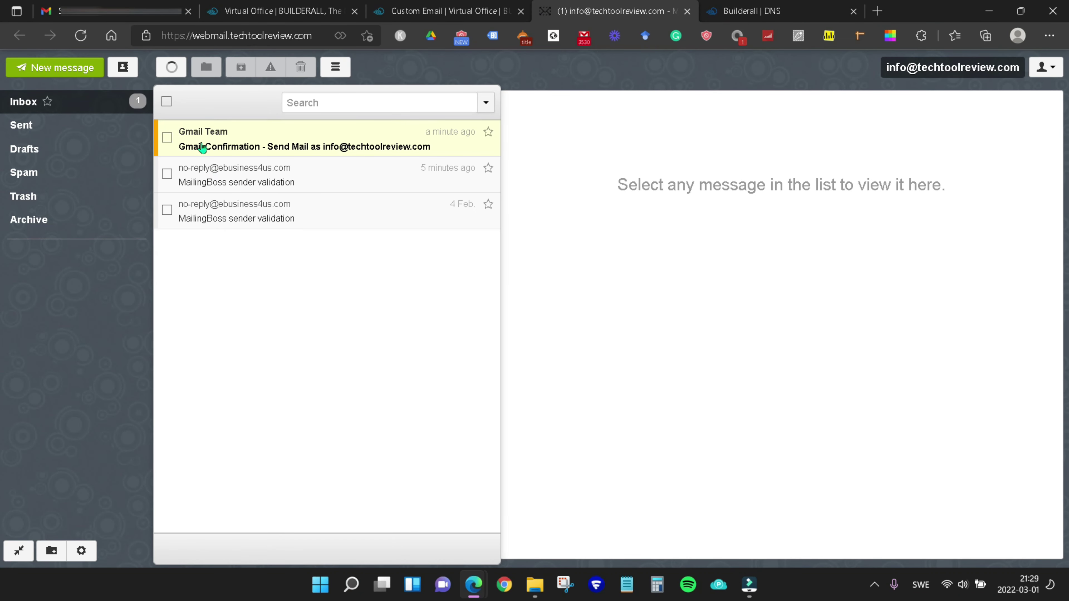
# Copy the code from the 'Gmail Confirmation - Send Mail as' email and return to Gmail.
pyautogui.click(250, 146)
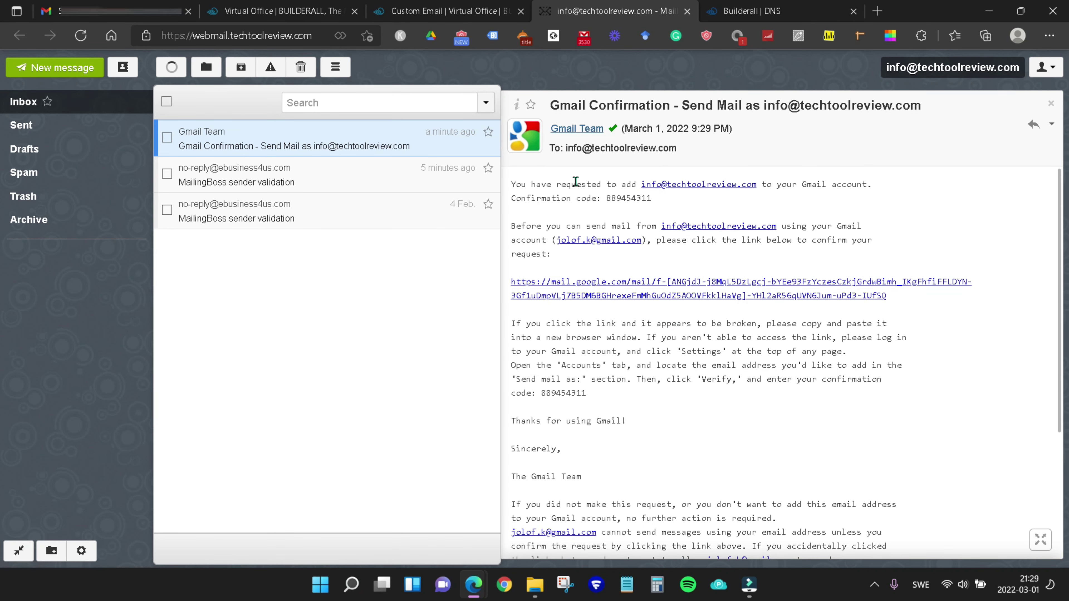
pyautogui.doubleClick(624, 198)
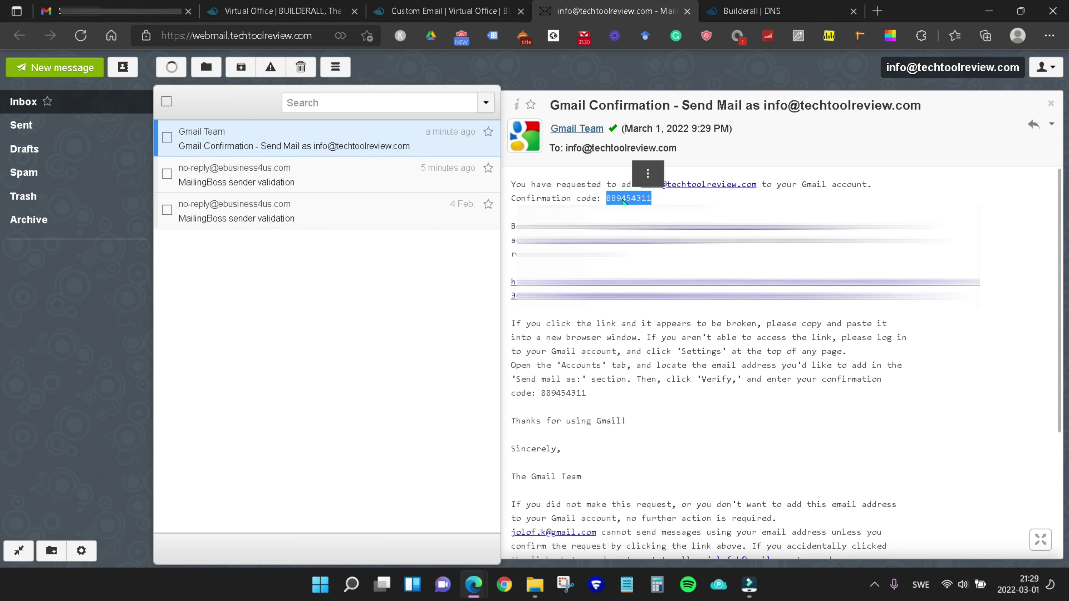
pyautogui.hotkey('ctrl', 'c')
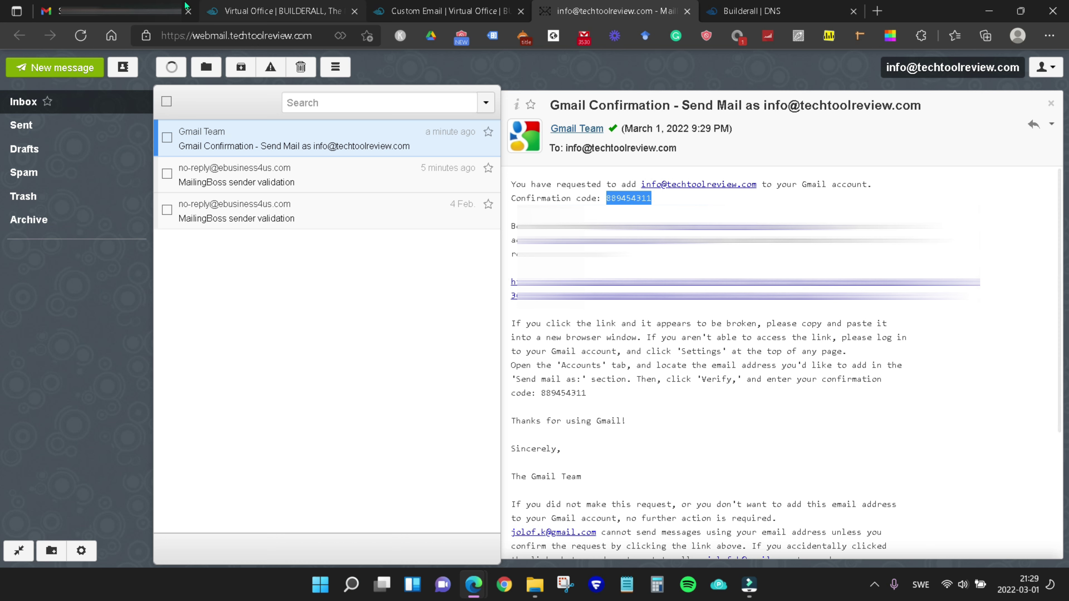
pyautogui.click(122, 11)
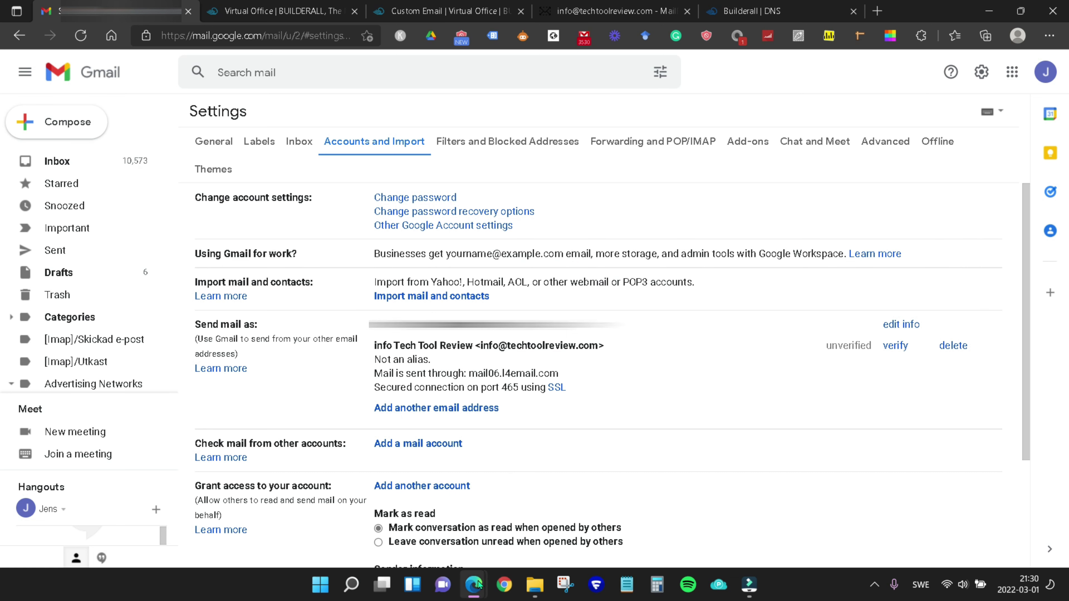
# Paste the confirmation code into the pending verification window and verify it.
pyautogui.moveTo(480, 589)
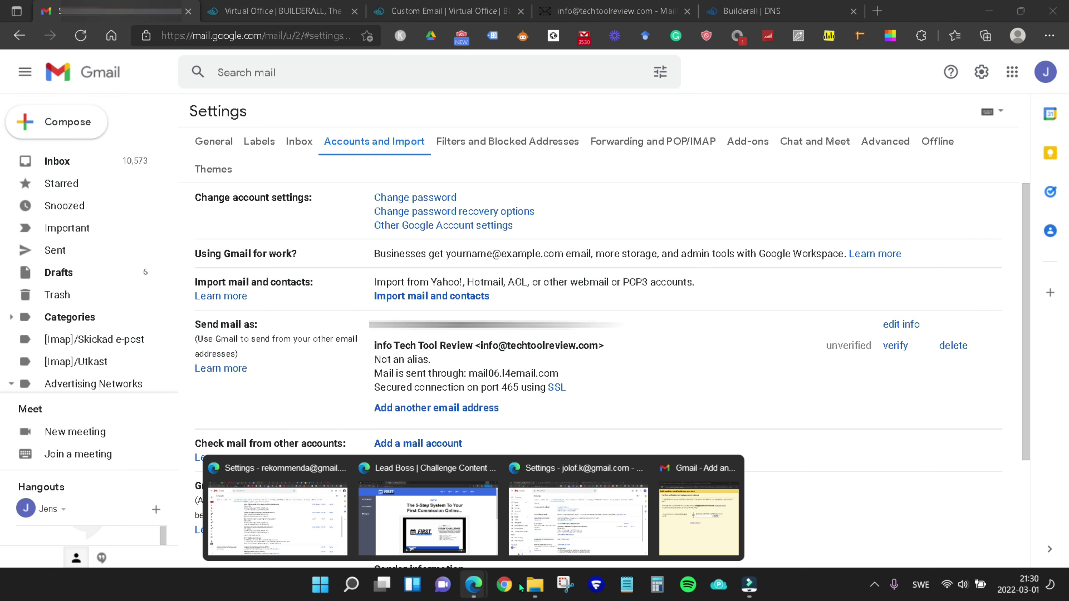
pyautogui.click(718, 520)
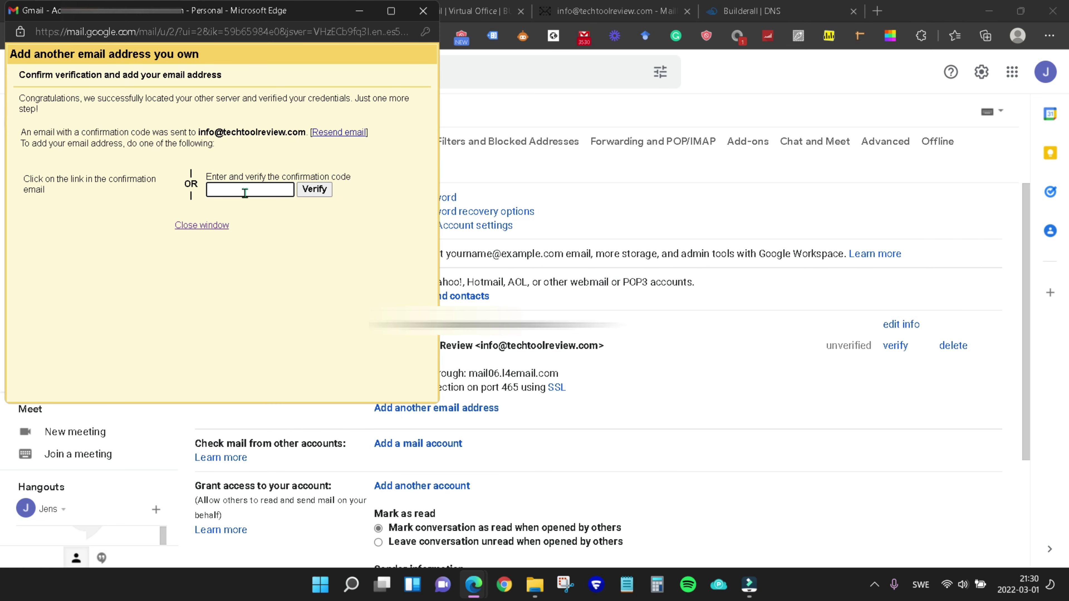
pyautogui.hotkey('ctrl', 'v')
pyautogui.click(315, 193)
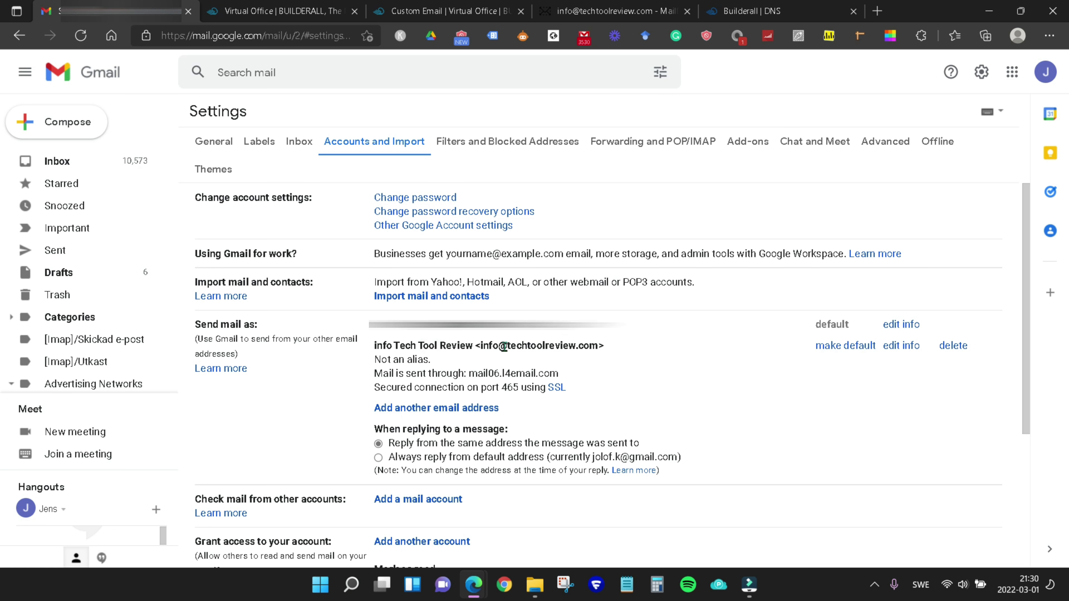
# Review the Send mail as list showing the verified sender via mail06.l4email.com, port 465, SSL.
pyautogui.moveTo(460, 442); pyautogui.dragTo(661, 417)
pyautogui.click(661, 417)
pyautogui.scroll(-5, 434, 362)
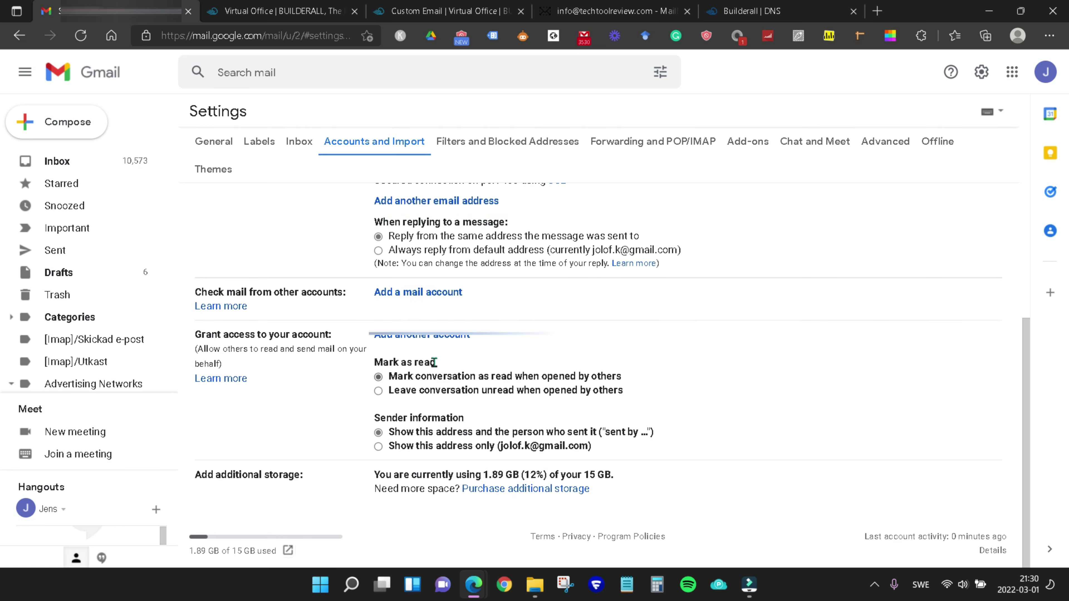
pyautogui.scroll(5, 504, 406)
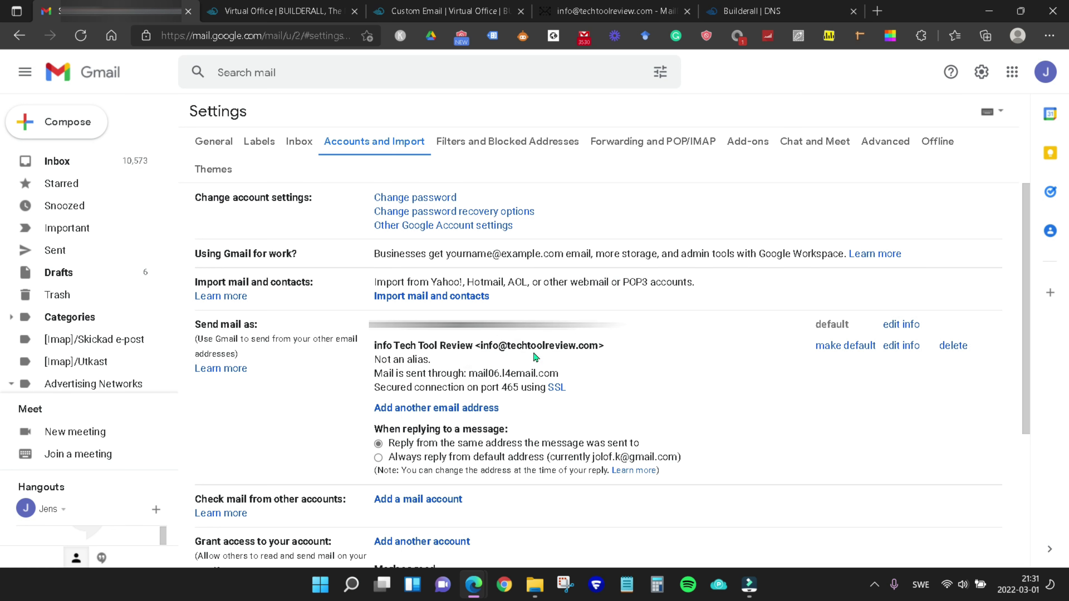
pyautogui.scroll(-3, 463, 343)
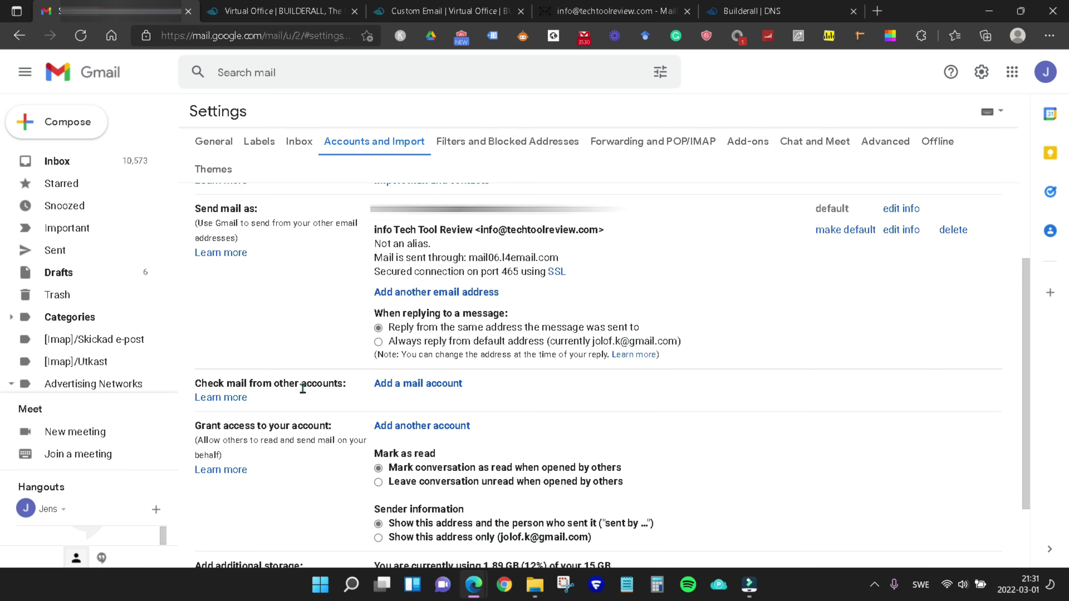
# Add the techtoolreview.com mailbox as a mail account to check, choosing POP3 import.
pyautogui.click(419, 384)
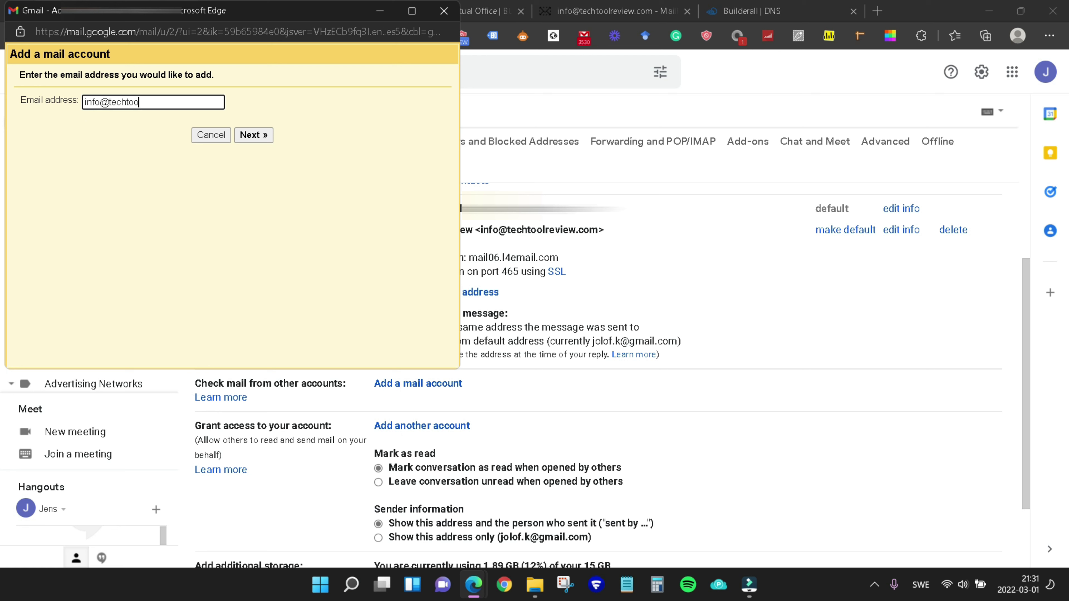
pyautogui.click(254, 135)
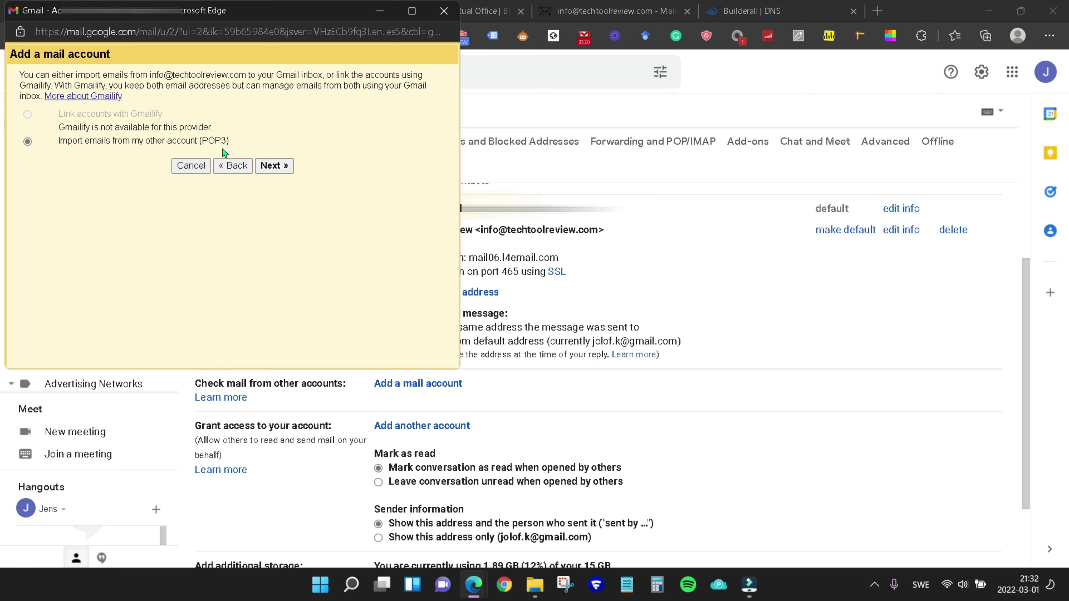
pyautogui.click(274, 166)
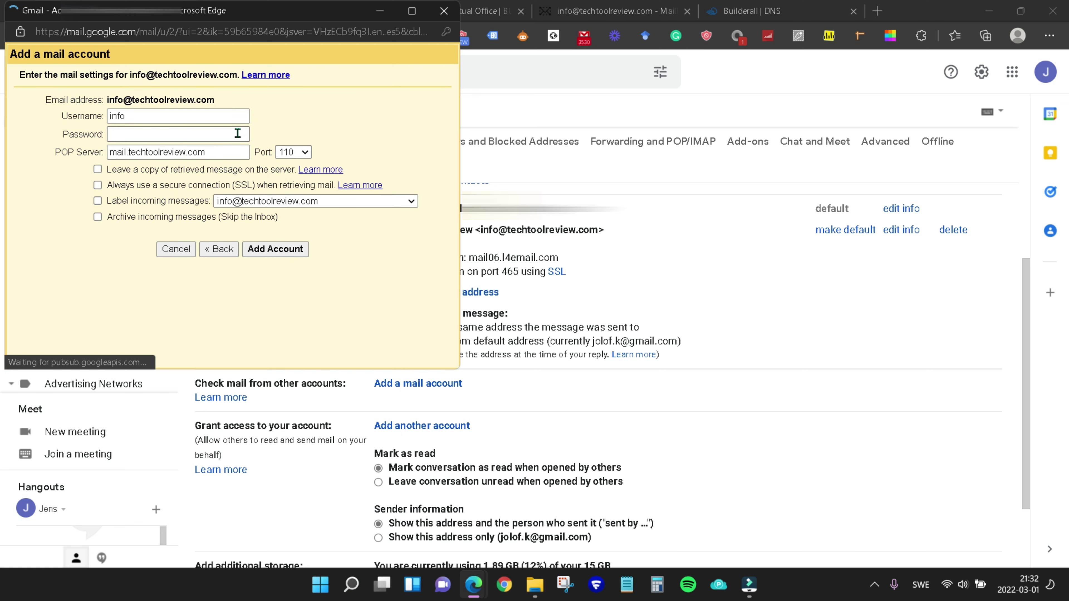
# Fill in the mailbox username and password for POP server mail.techtoolreview.com on port 110.
pyautogui.click(159, 119)
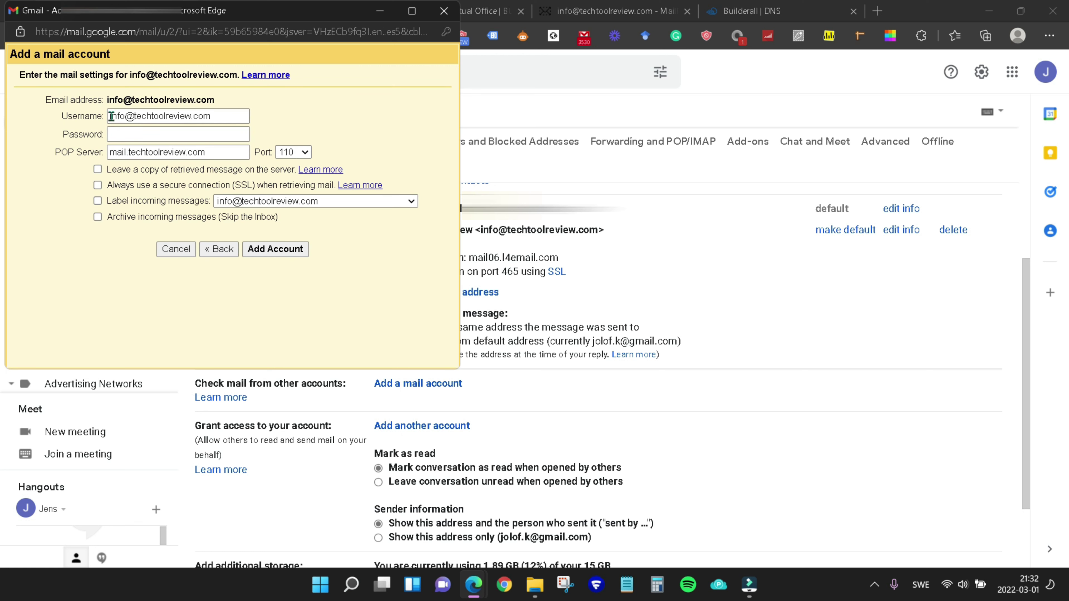
pyautogui.click(177, 136)
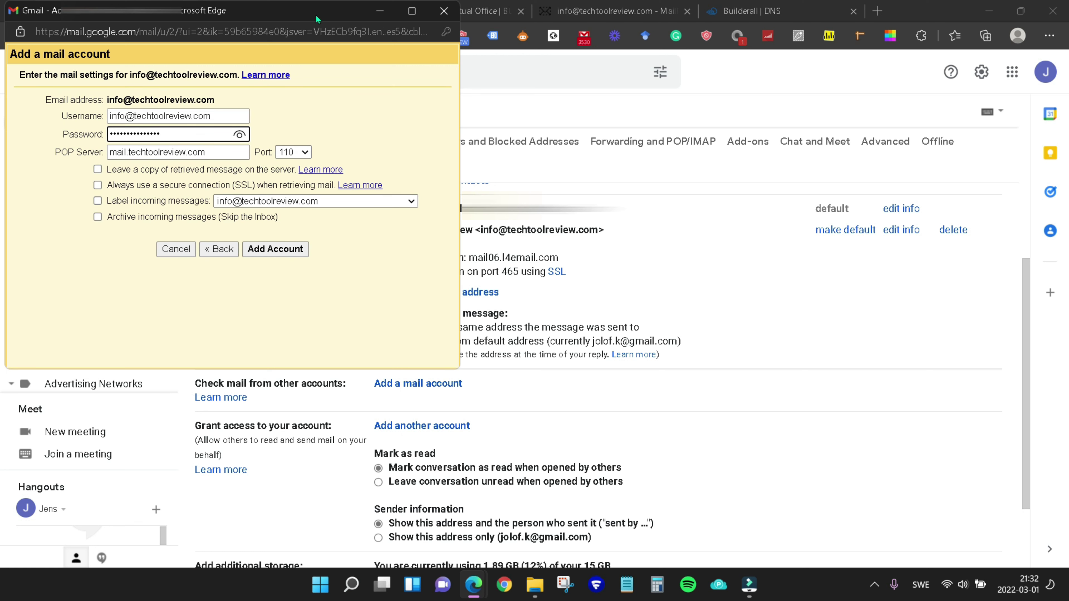
pyautogui.click(306, 102)
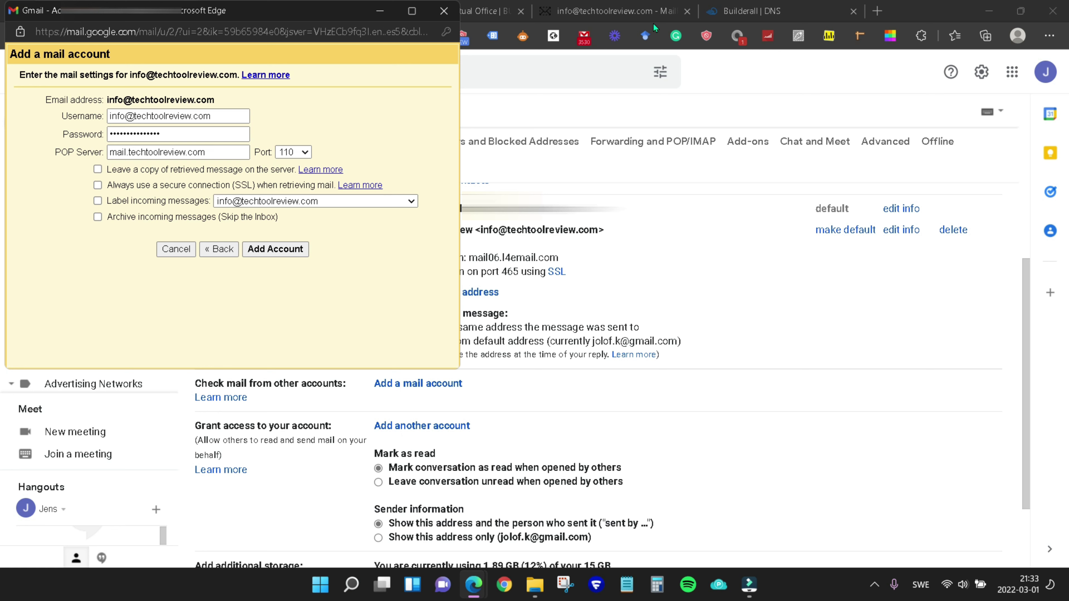
pyautogui.click(759, 11)
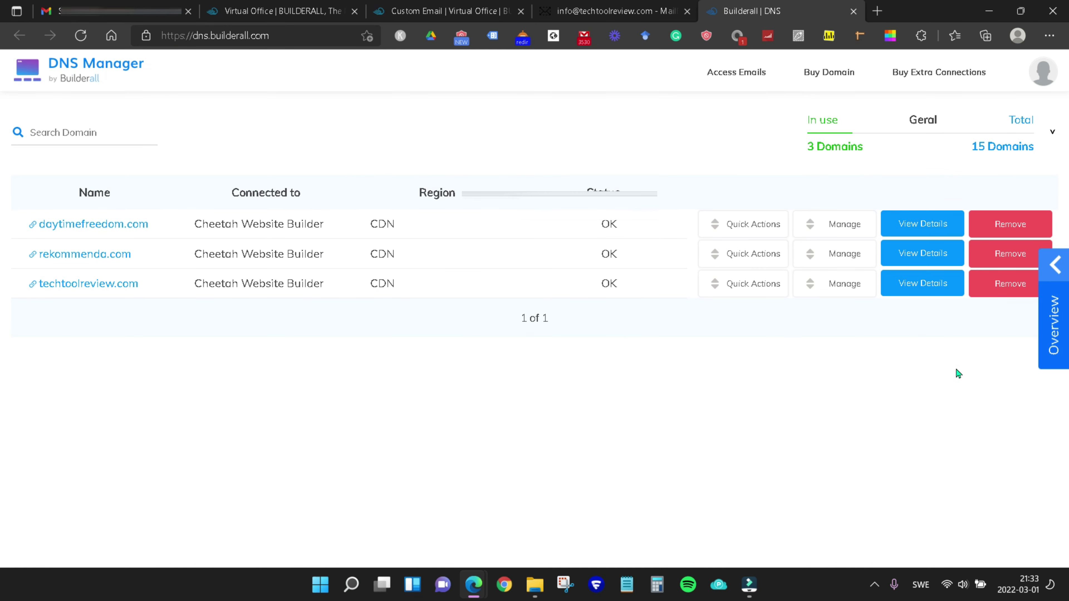
# Check the techtoolreview.com DNS details for its MX host in DNS Manager.
pyautogui.click(930, 286)
pyautogui.moveTo(944, 408); pyautogui.dragTo(1035, 410)
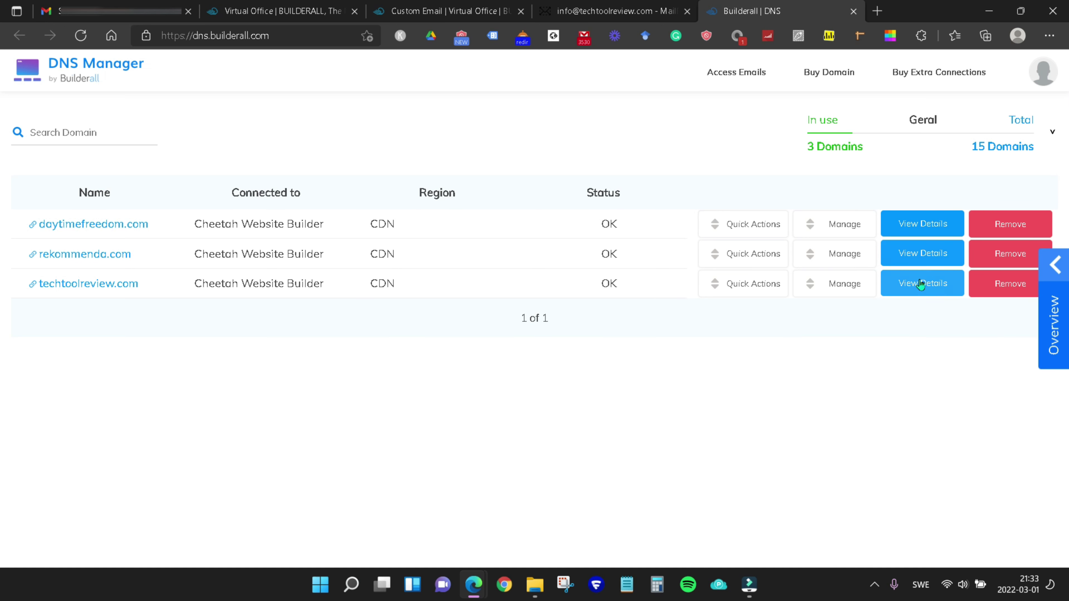
pyautogui.click(930, 284)
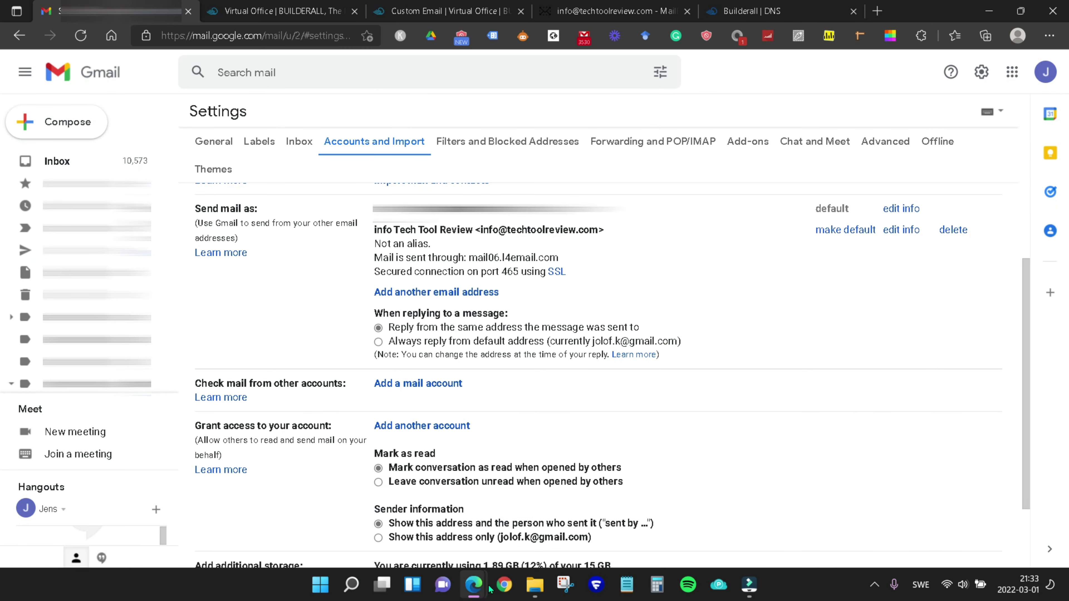
# Set the POP server to mail06.l4email.com, keep server copies, use port 995, and add the account.
pyautogui.click(486, 587)
pyautogui.click(725, 513)
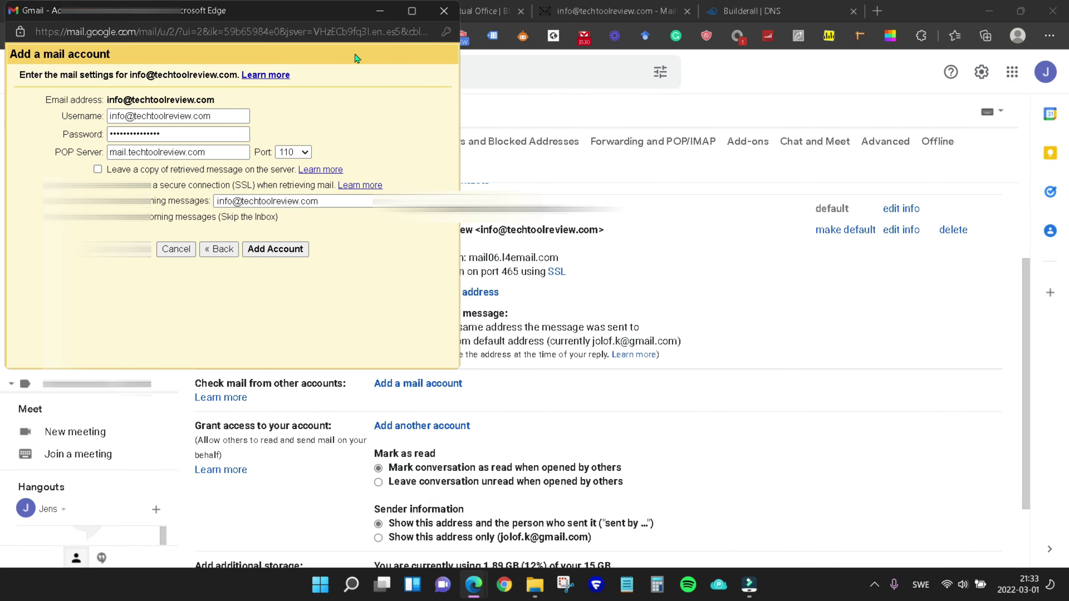
pyautogui.tripleClick(195, 152)
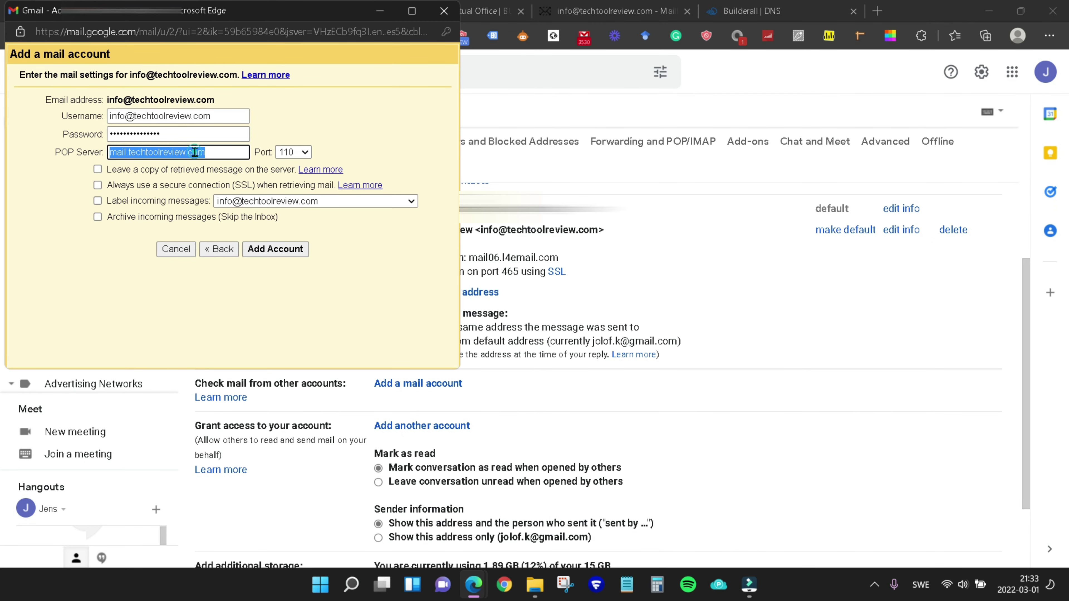
pyautogui.write('mail06.l4email.com')
pyautogui.click(283, 104)
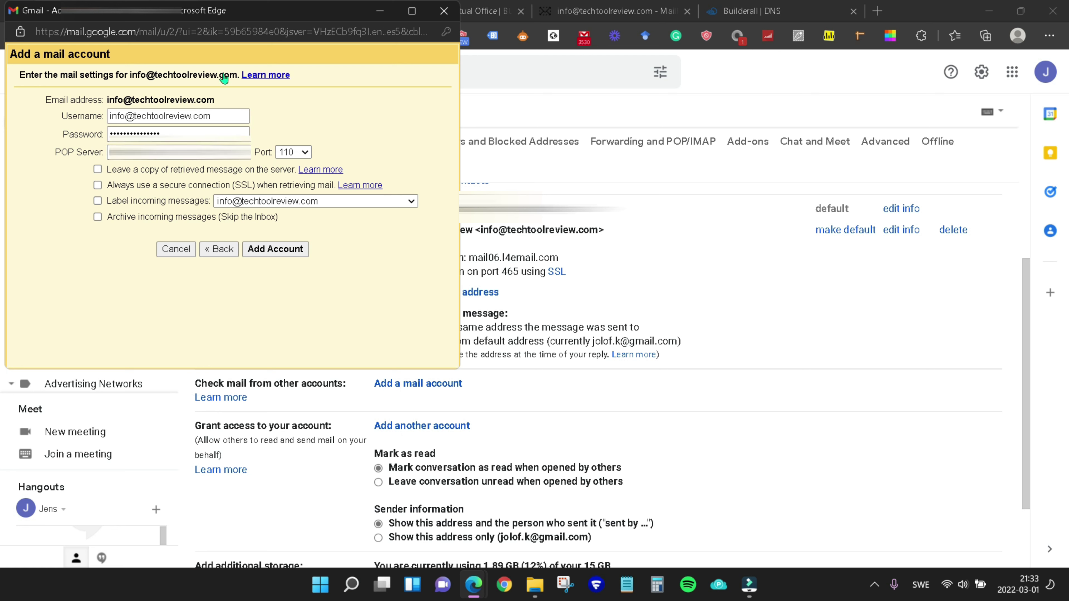
pyautogui.click(98, 170)
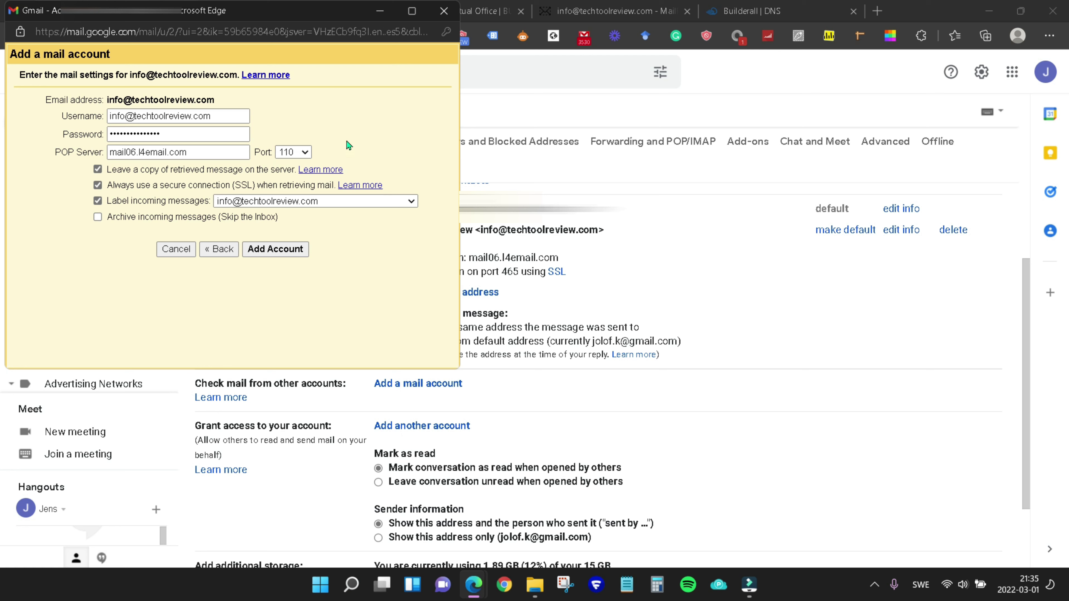
pyautogui.click(308, 155)
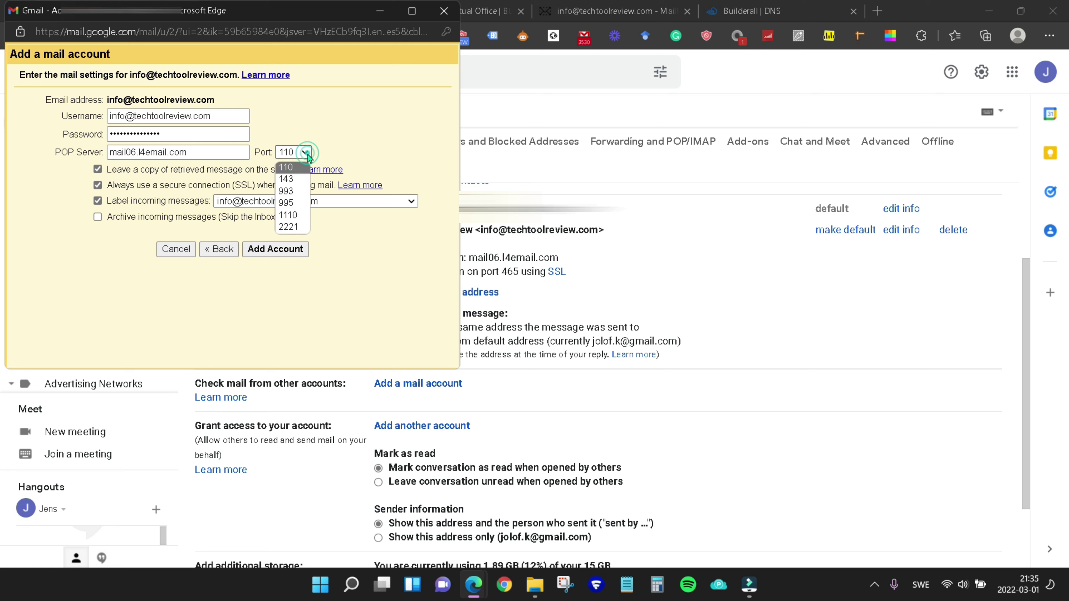
pyautogui.click(289, 202)
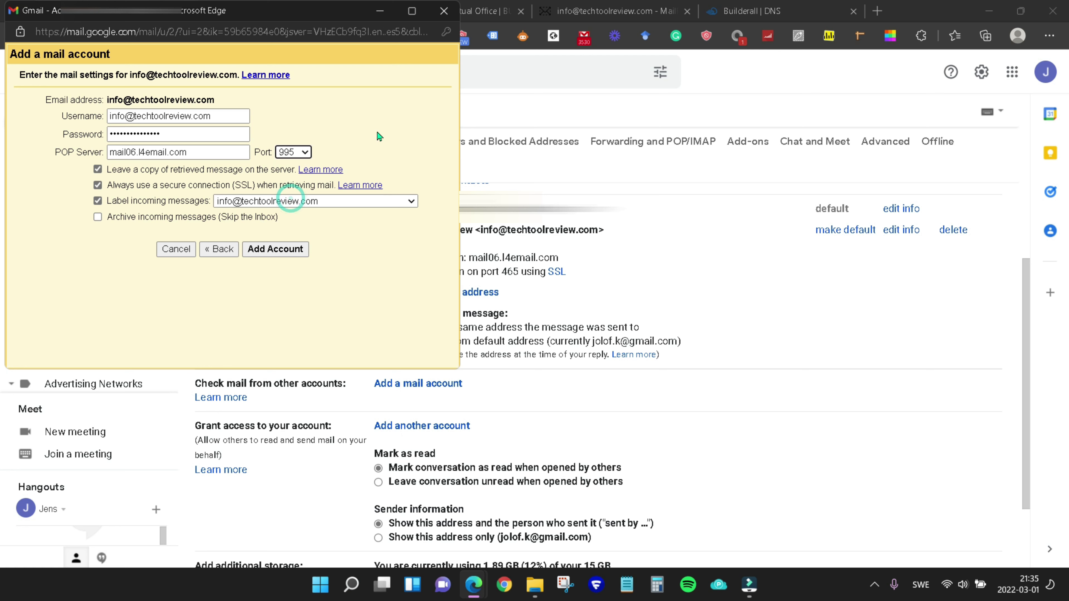
pyautogui.click(281, 253)
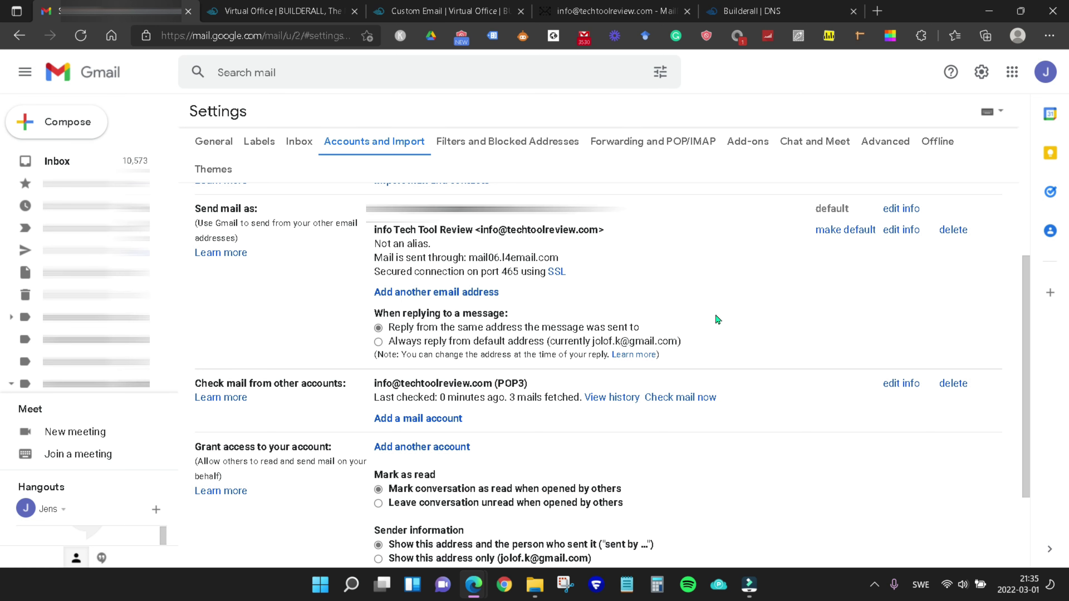
# Fetch mail now, then check the POP3 account's saved port 995, SSL and label settings without changes.
pyautogui.click(686, 404)
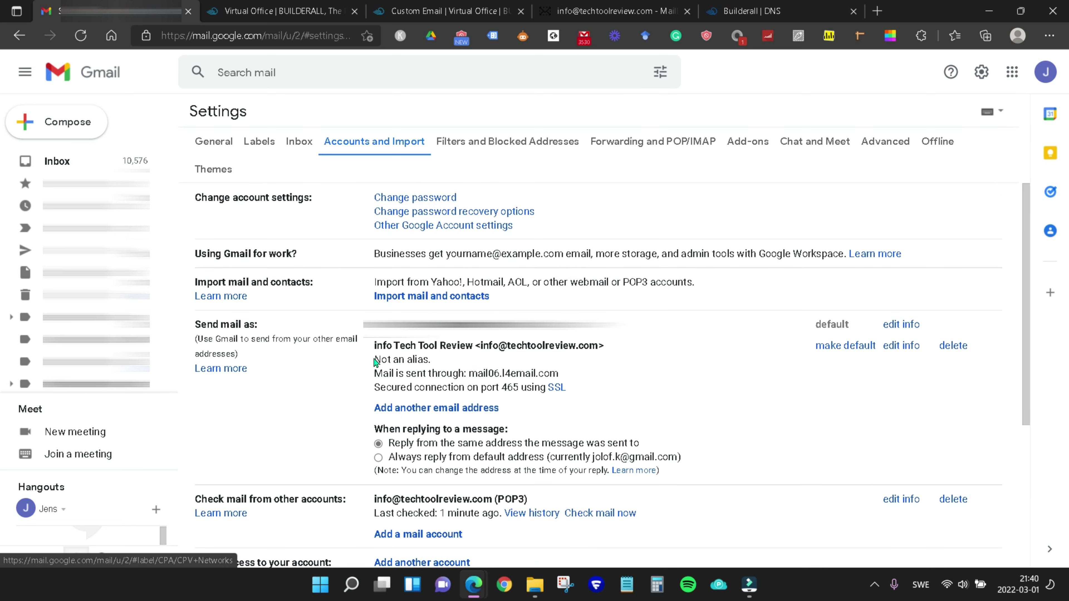
pyautogui.scroll(-3, 354, 358)
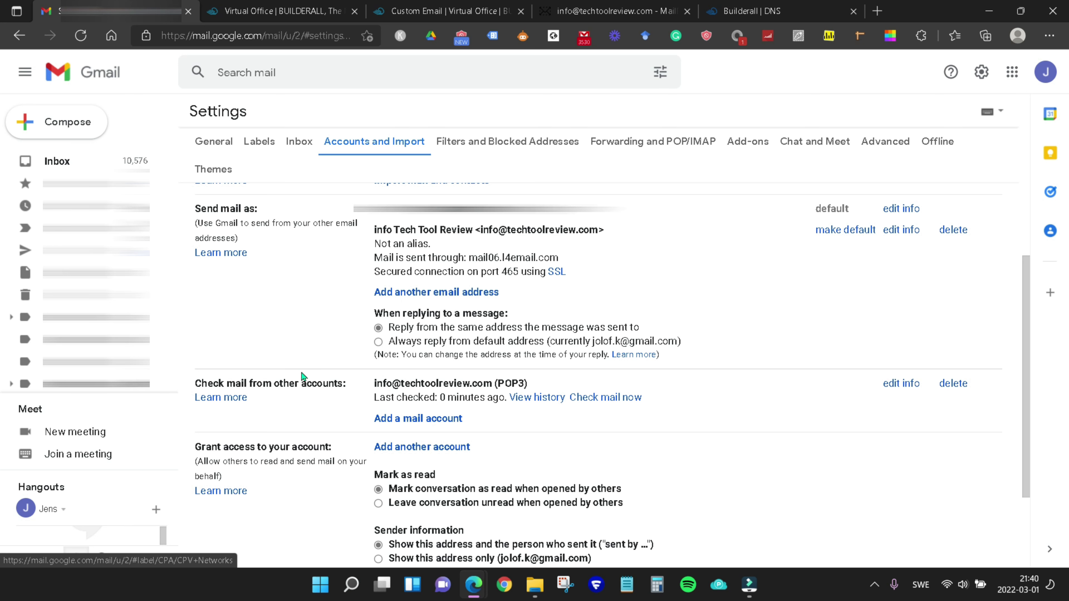
pyautogui.scroll(2, 312, 383)
pyautogui.scroll(-1, 455, 385)
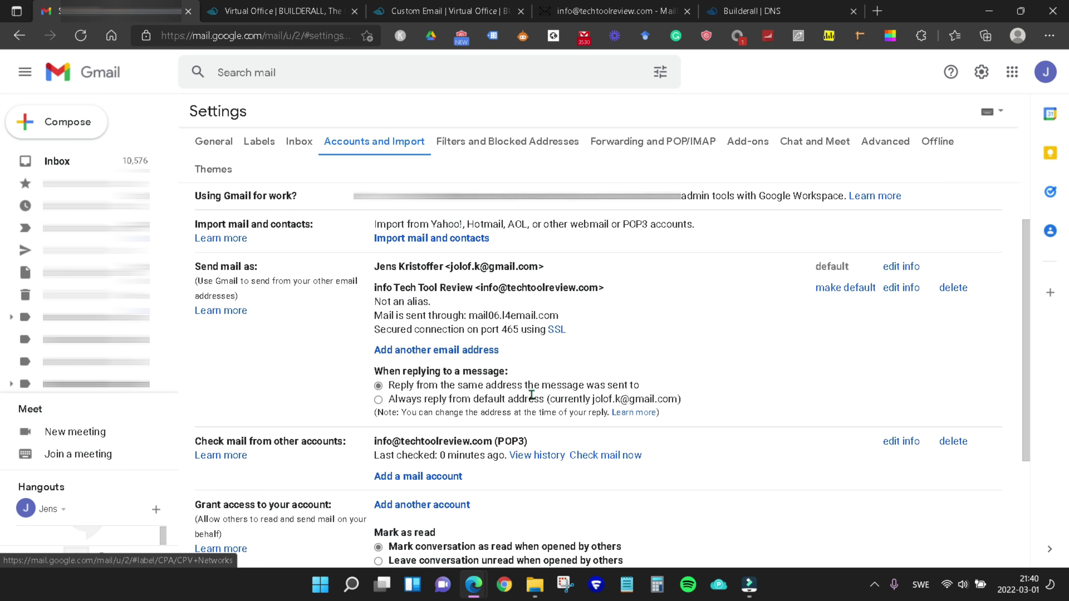
pyautogui.scroll(-2, 463, 390)
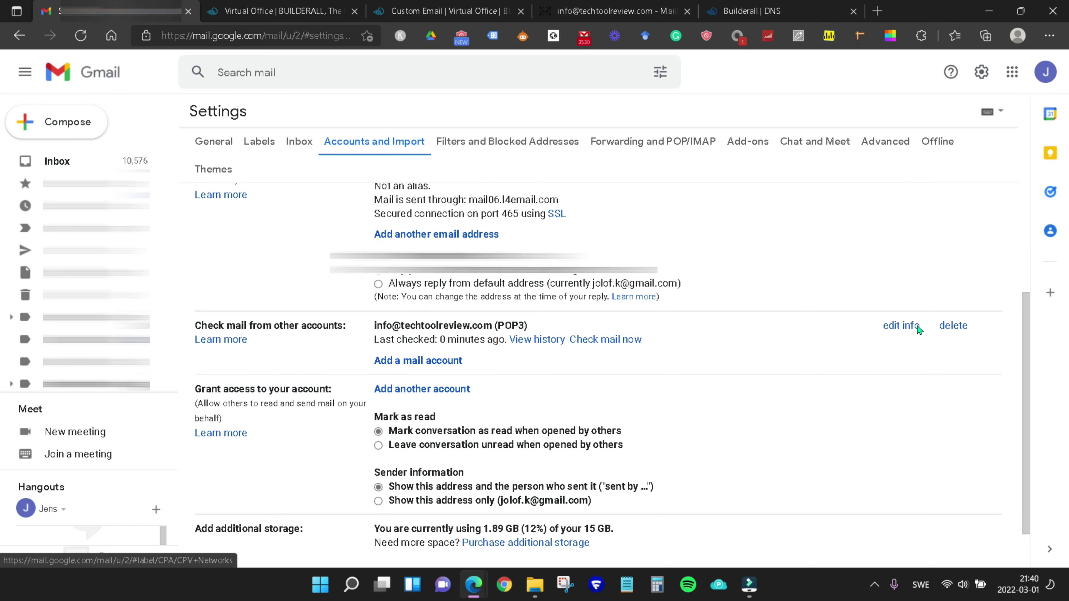
pyautogui.click(901, 327)
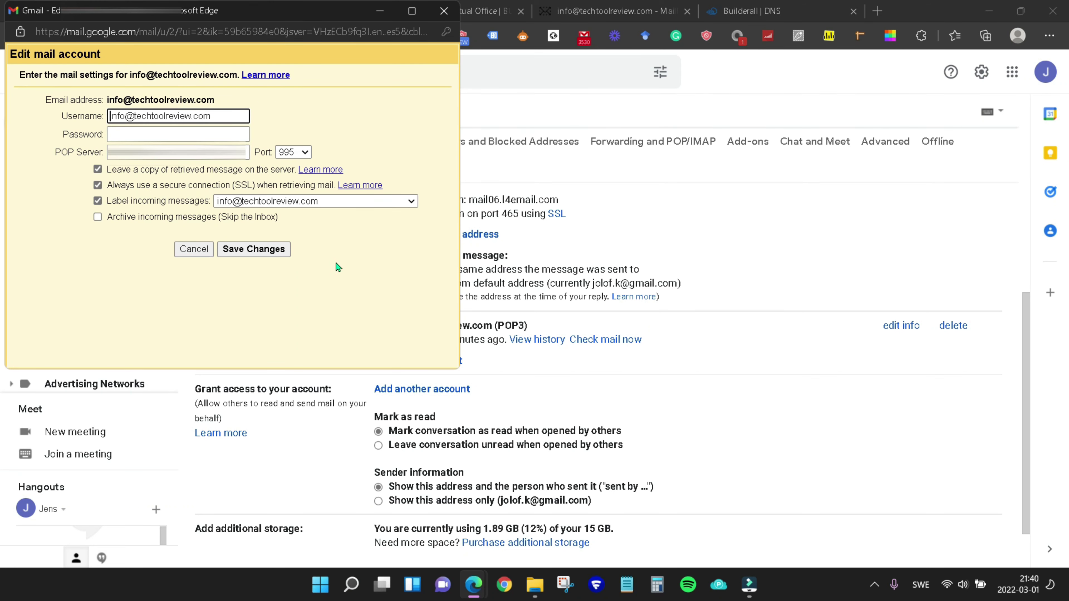
pyautogui.click(192, 250)
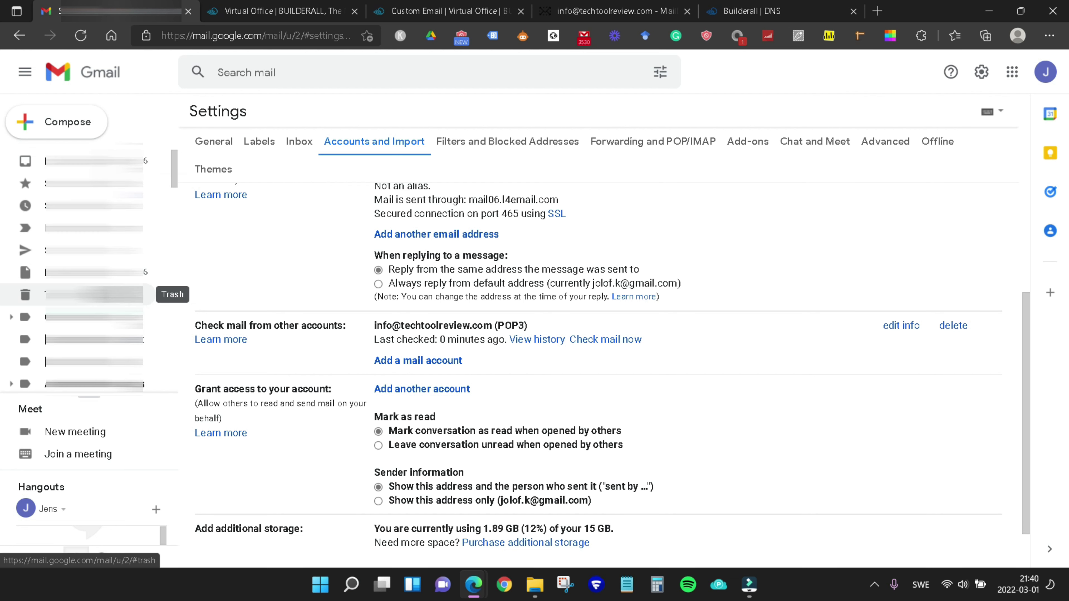
# Open the techtoolreview.com label showing its three imported messages, then switch to the webmail tab.
pyautogui.scroll(-5, 84, 274)
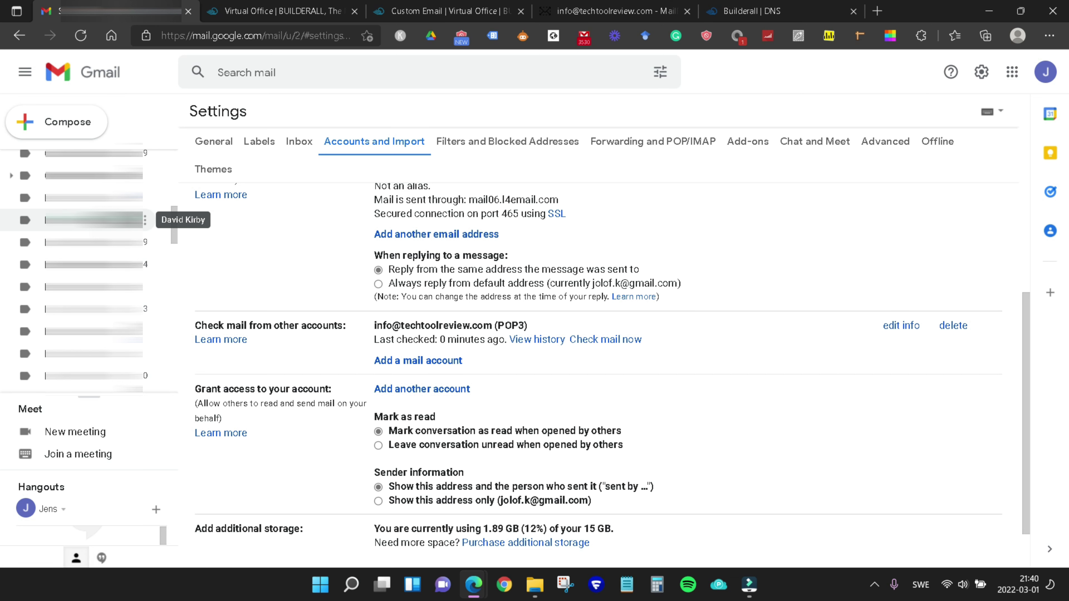
pyautogui.scroll(-4, 93, 219)
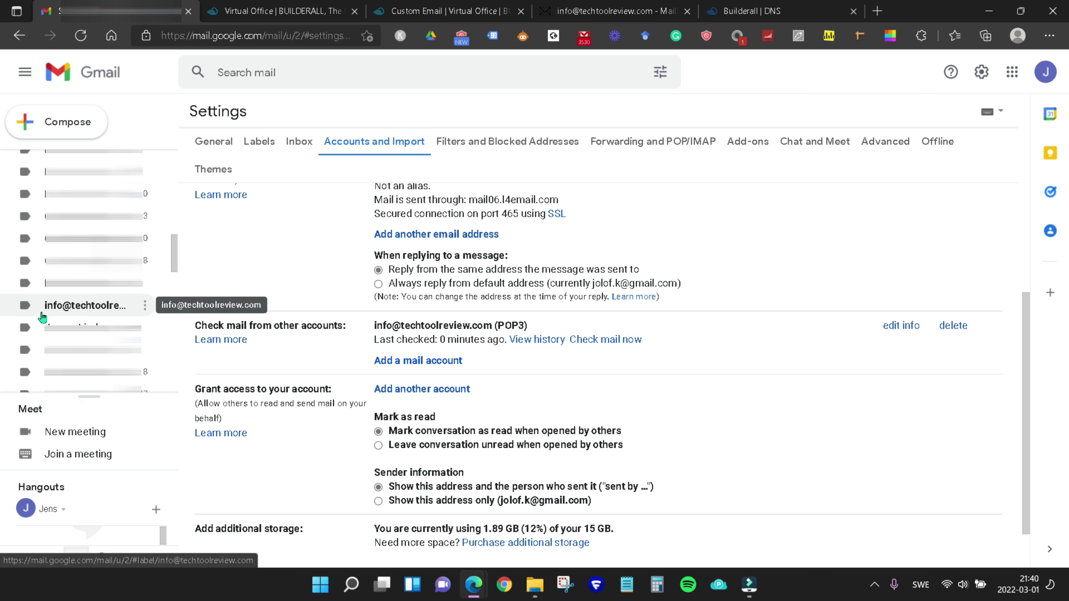
pyautogui.click(84, 306)
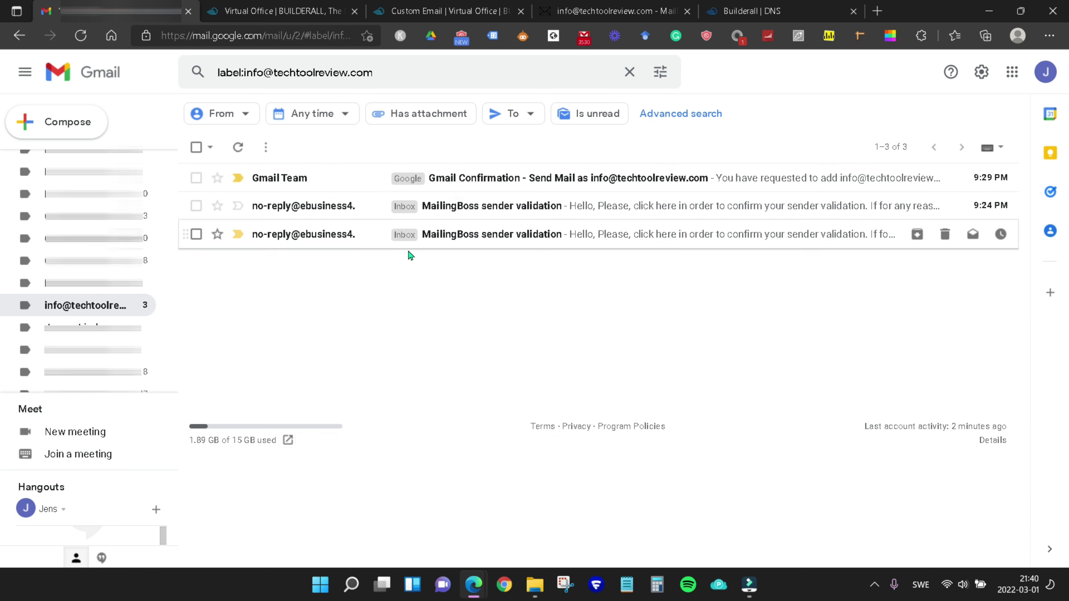
pyautogui.click(596, 12)
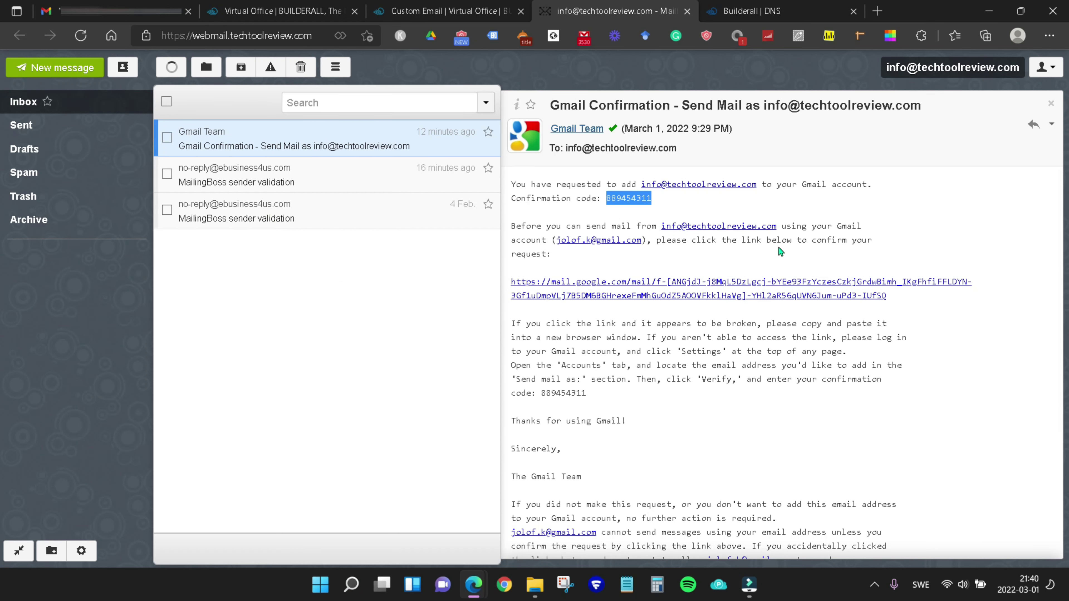
# Select all three messages in the label, mark them as read, and switch to the Builderall tab.
pyautogui.click(126, 12)
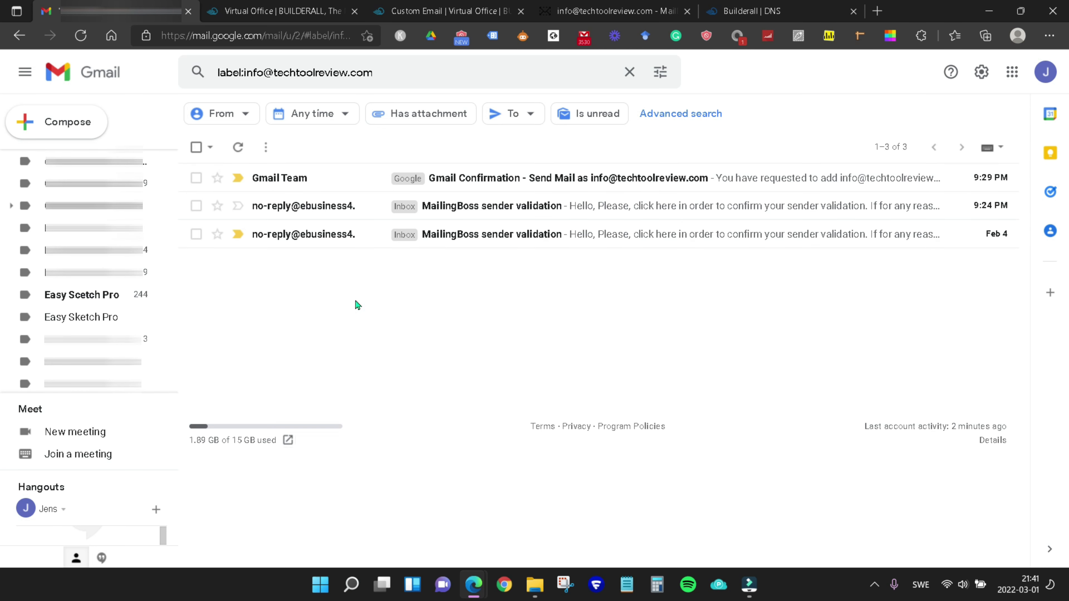
pyautogui.click(196, 147)
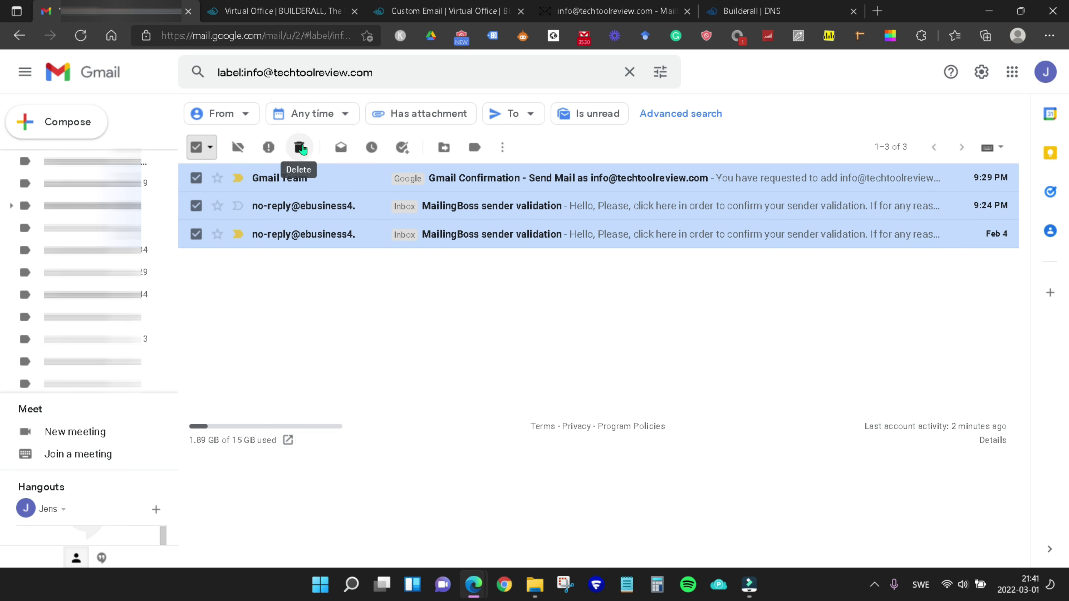
pyautogui.click(501, 147)
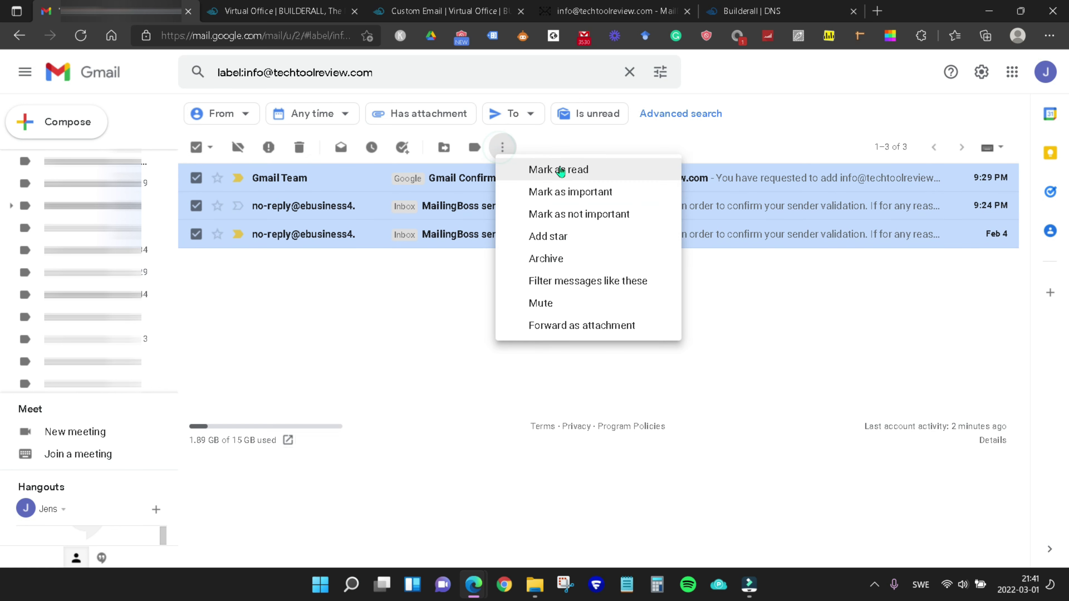
pyautogui.click(560, 168)
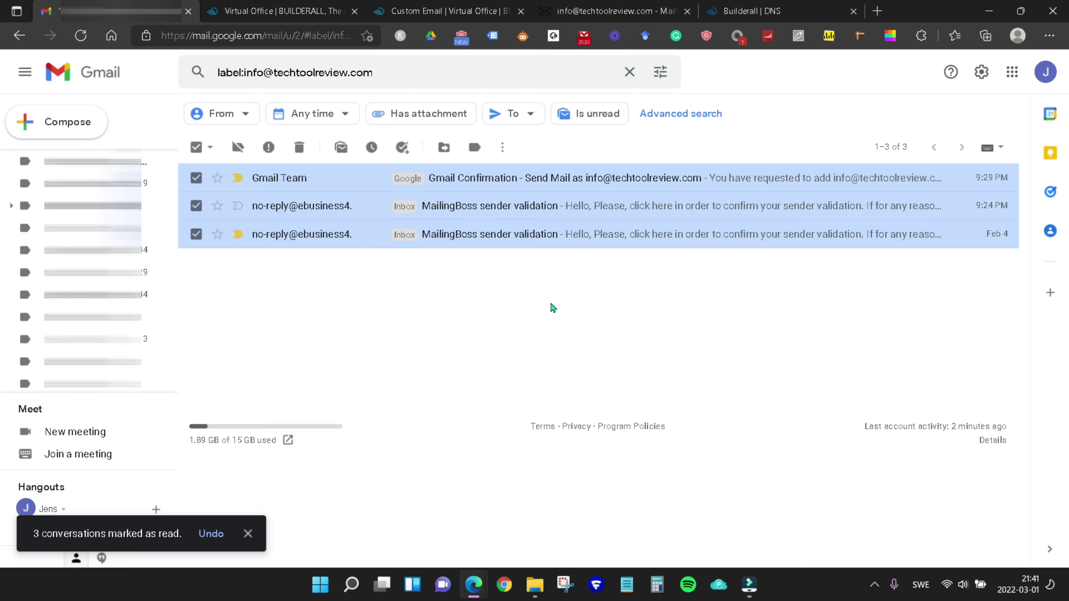
pyautogui.hotkey('ctrl', 'Tab')
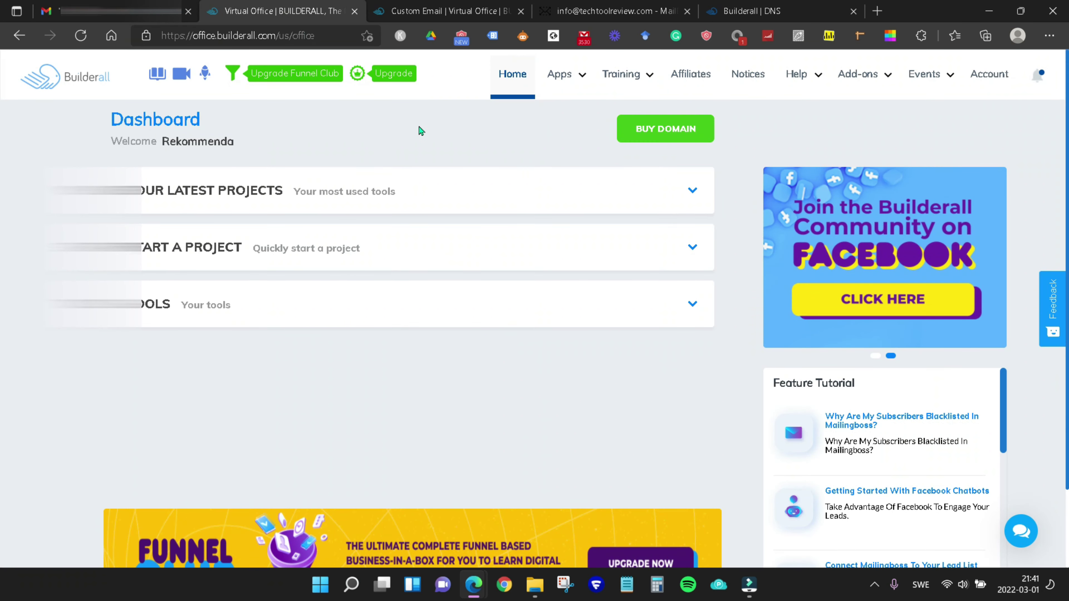